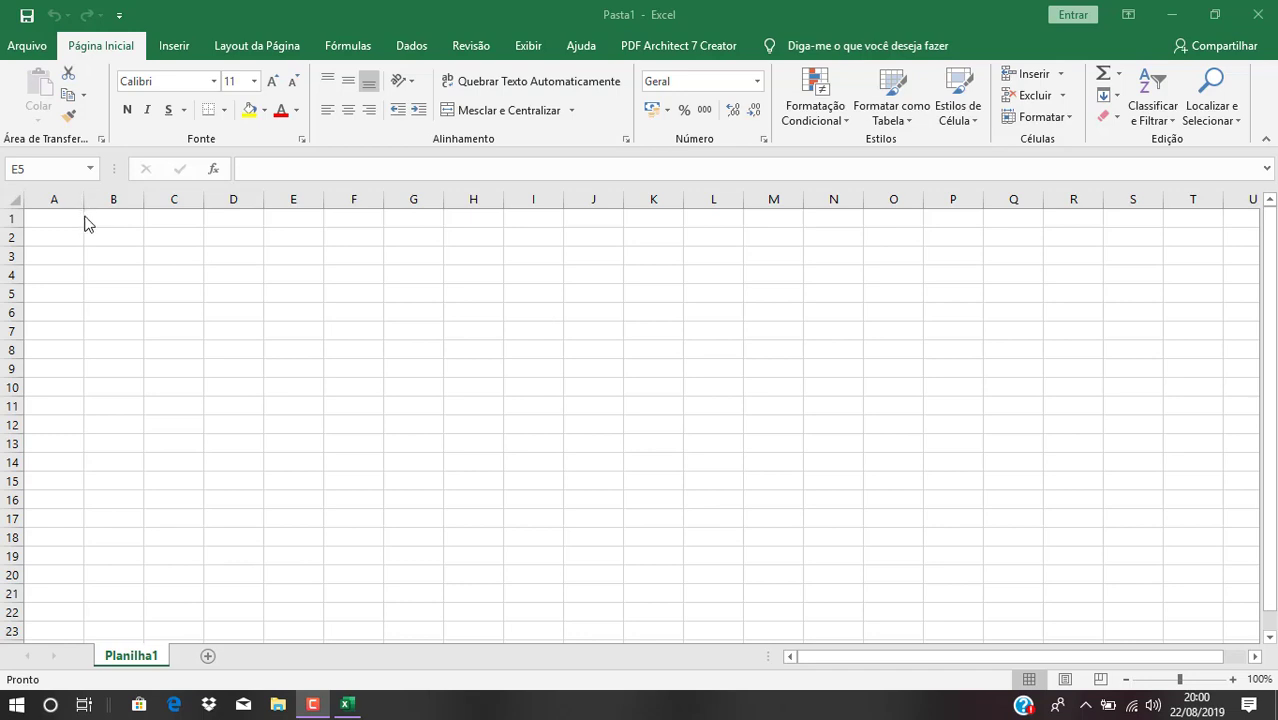
# Rename the Planilha1 sheet to 'Coletiva 1'
pyautogui.doubleClick(153, 658)
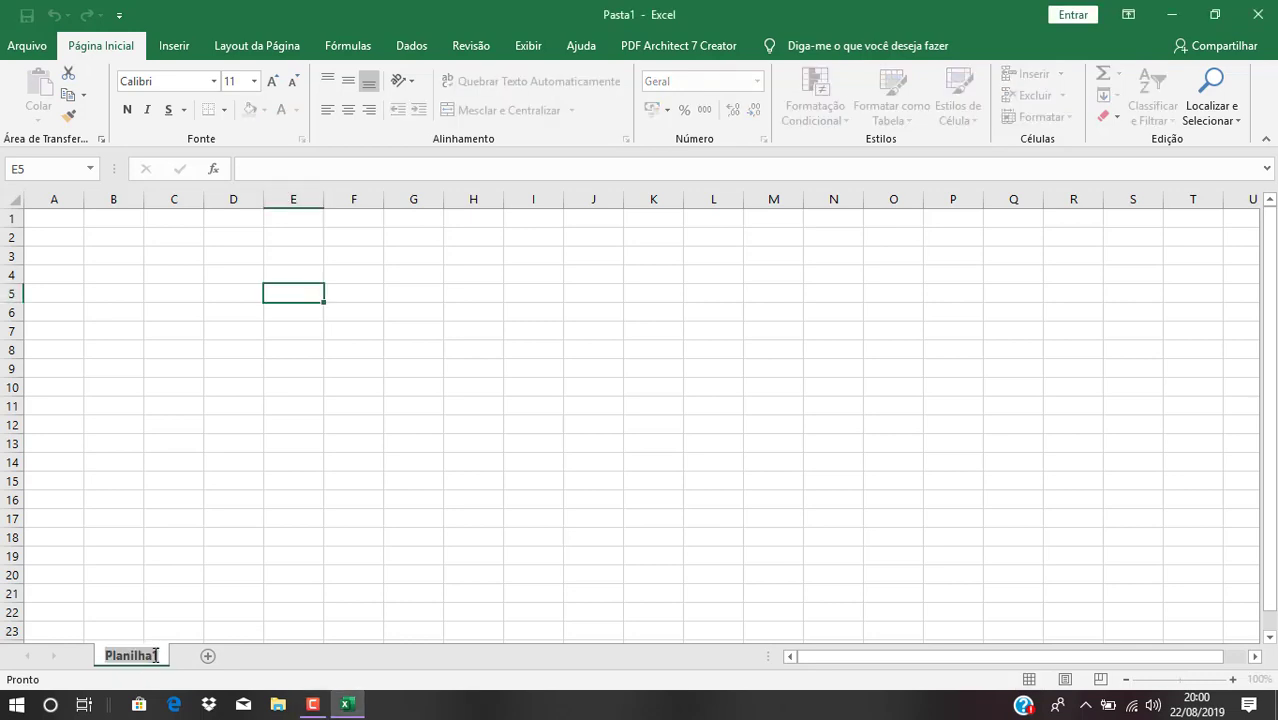
pyautogui.press('BackSpace')
pyautogui.write('Coleti')
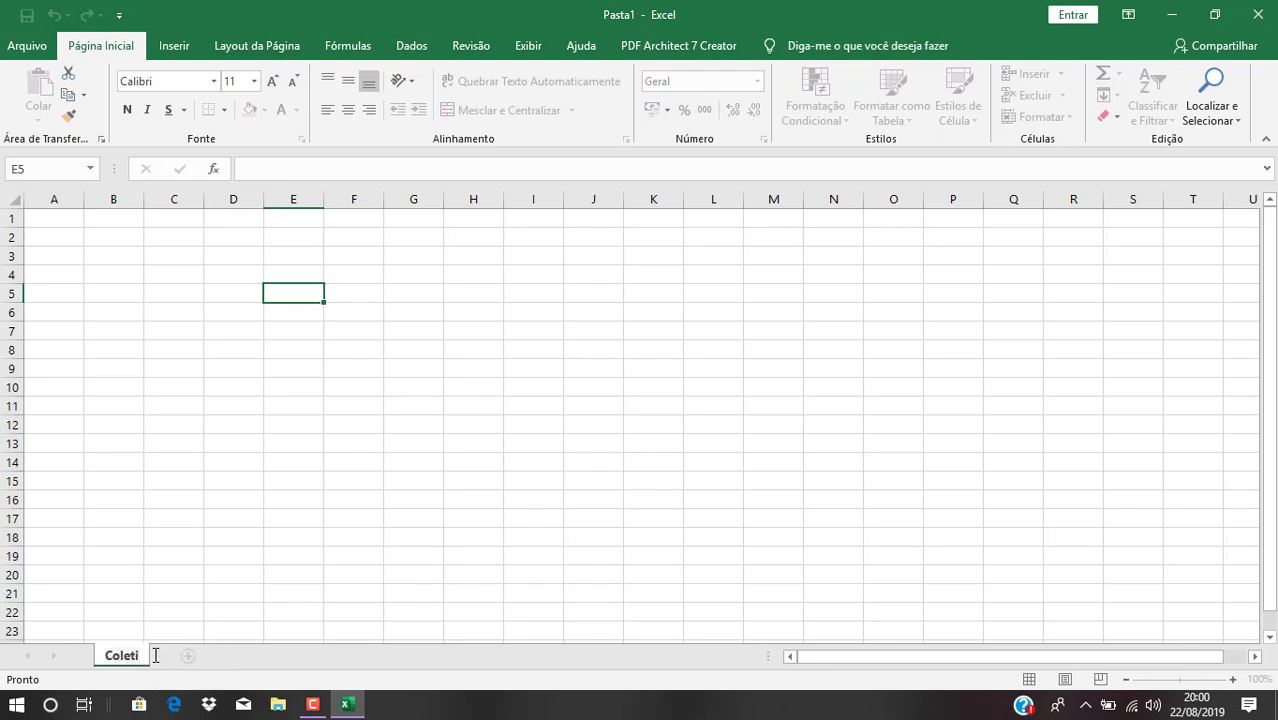
pyautogui.write('va 1')
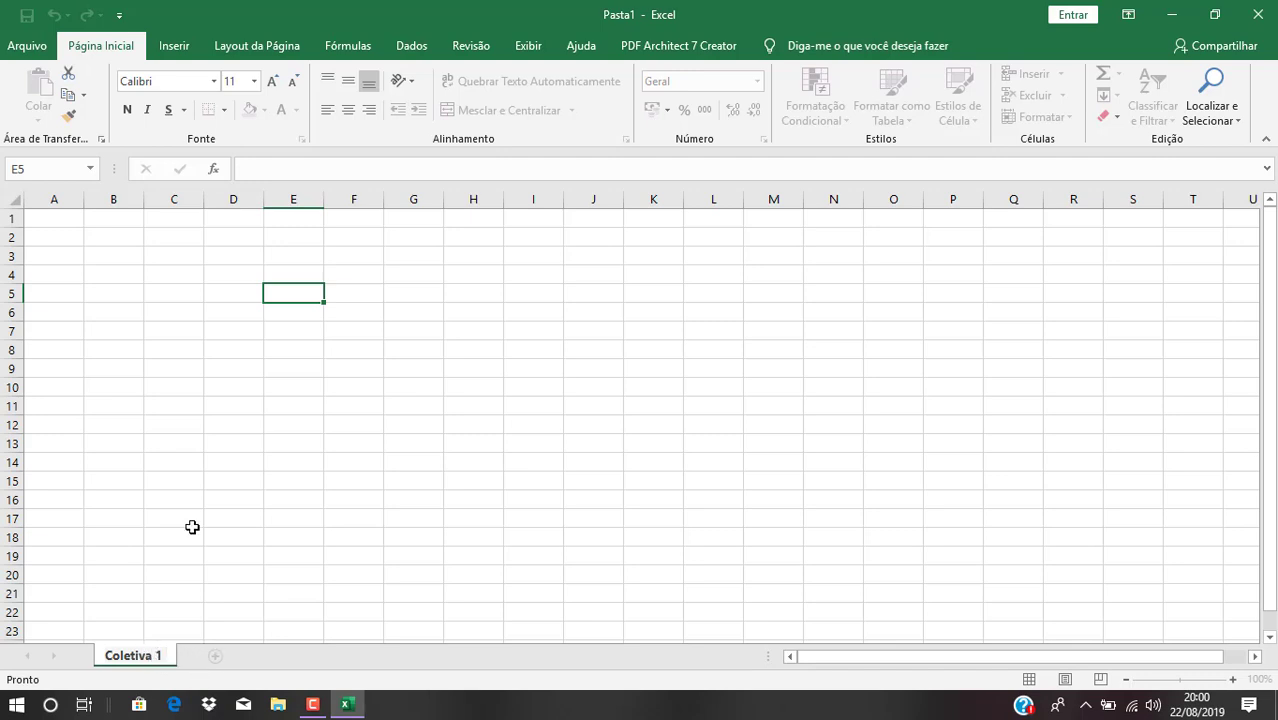
pyautogui.press('Return')
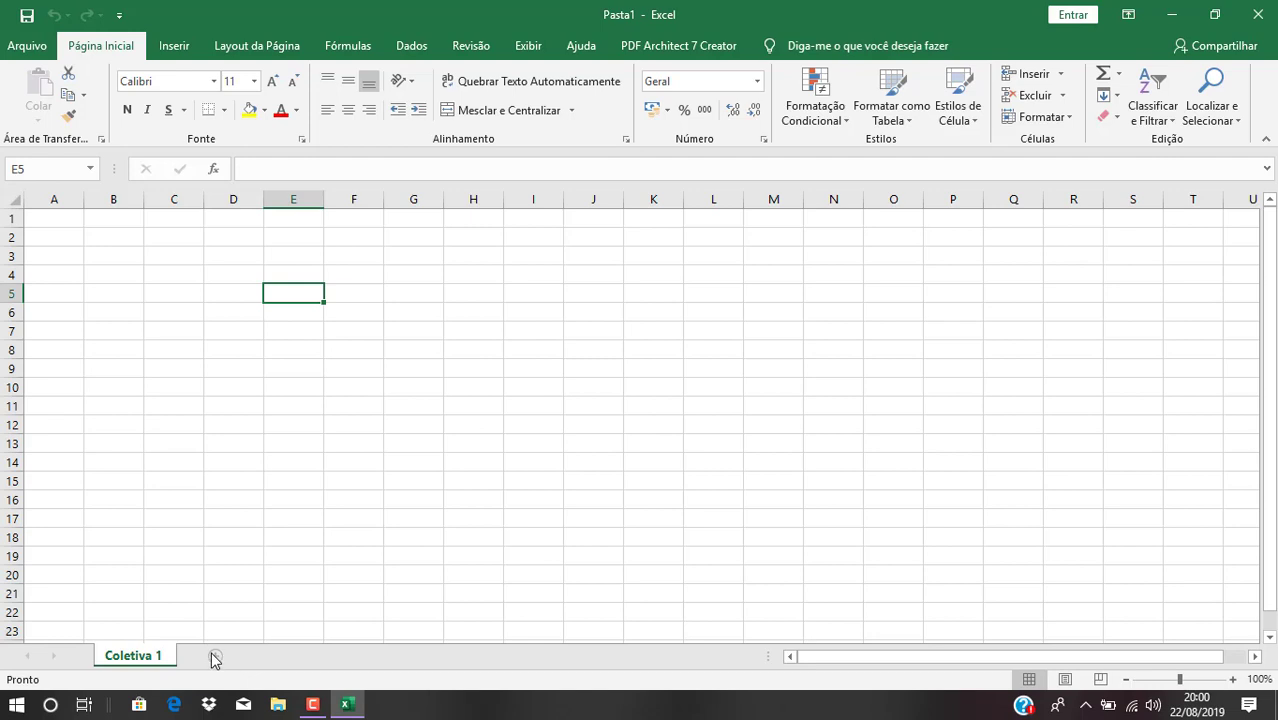
# Add a second sheet and name it 'Coletiva 2'
pyautogui.click(216, 658)
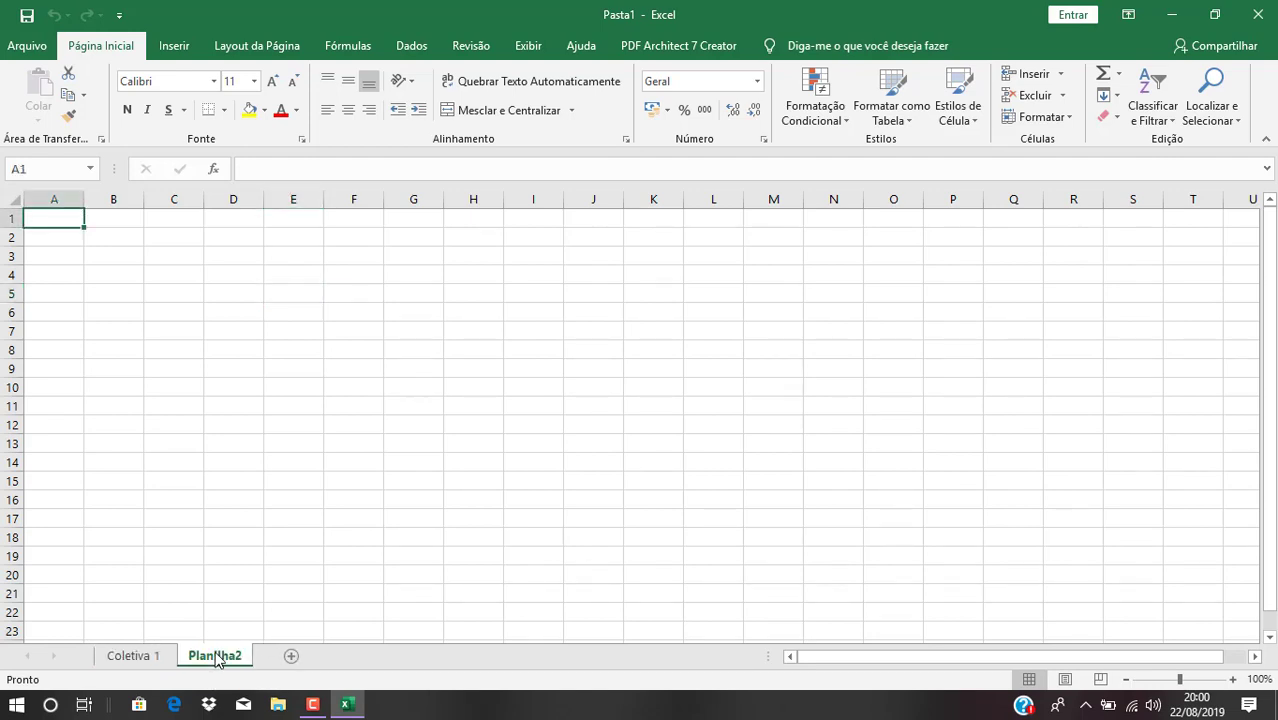
pyautogui.doubleClick(243, 665)
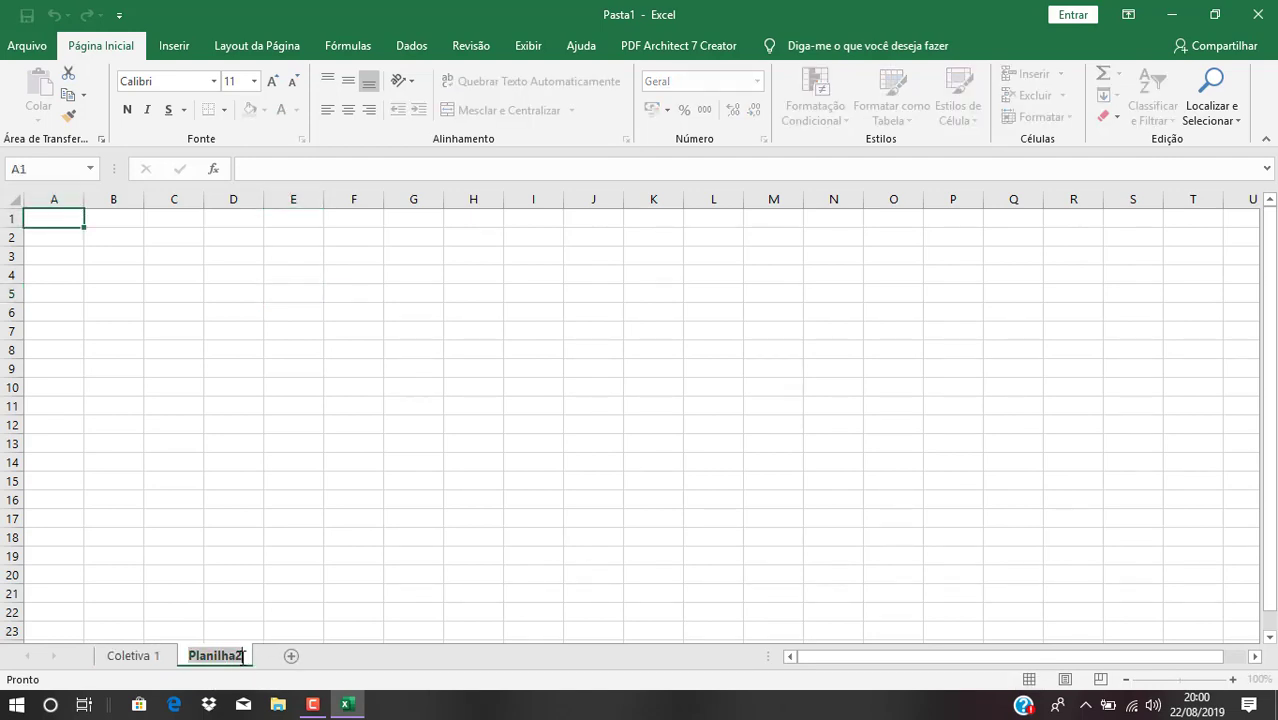
pyautogui.press('BackSpace')
pyautogui.write('Co')
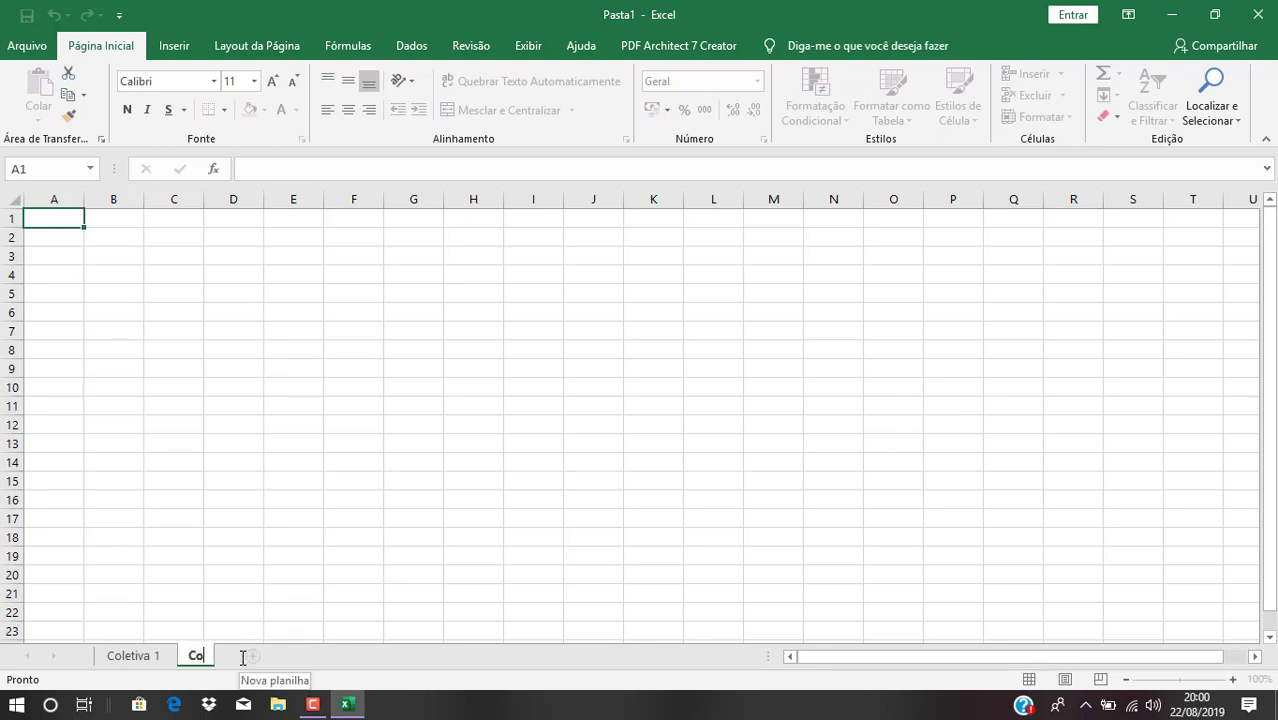
pyautogui.write('letiva 2')
pyautogui.press('Return')
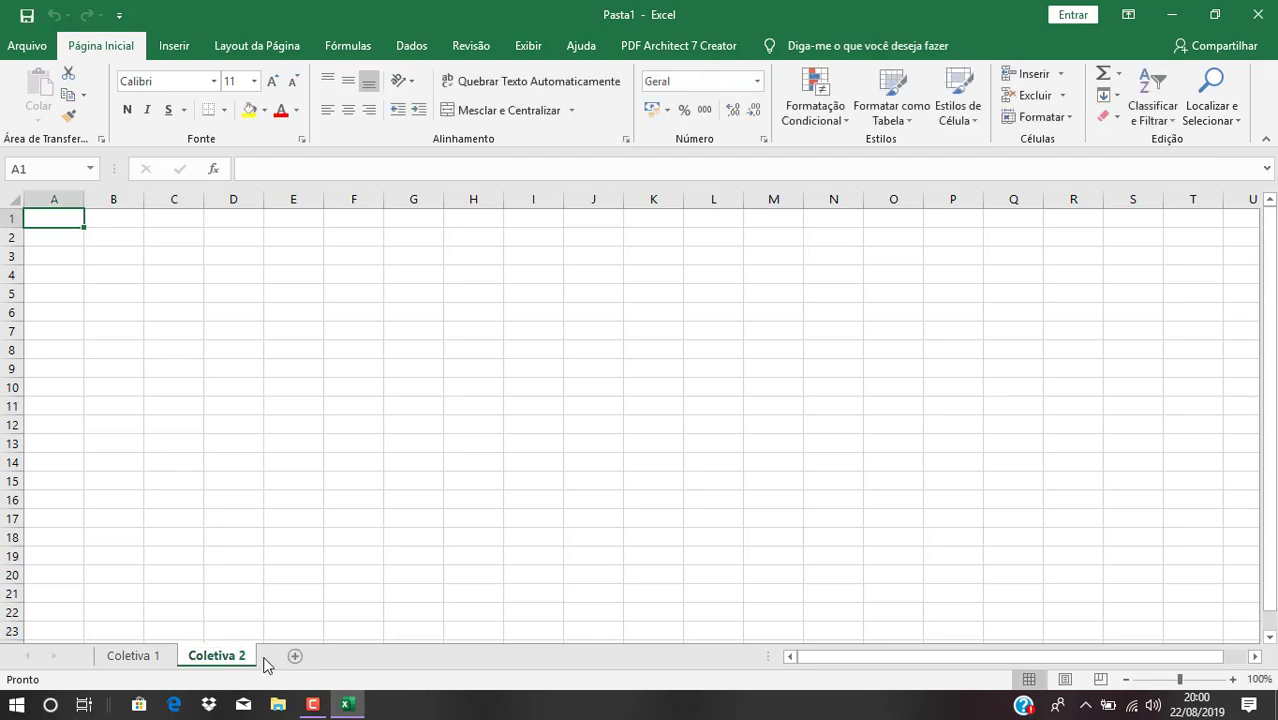
# Add a third sheet and name it 'coletiva 3'
pyautogui.click(294, 656)
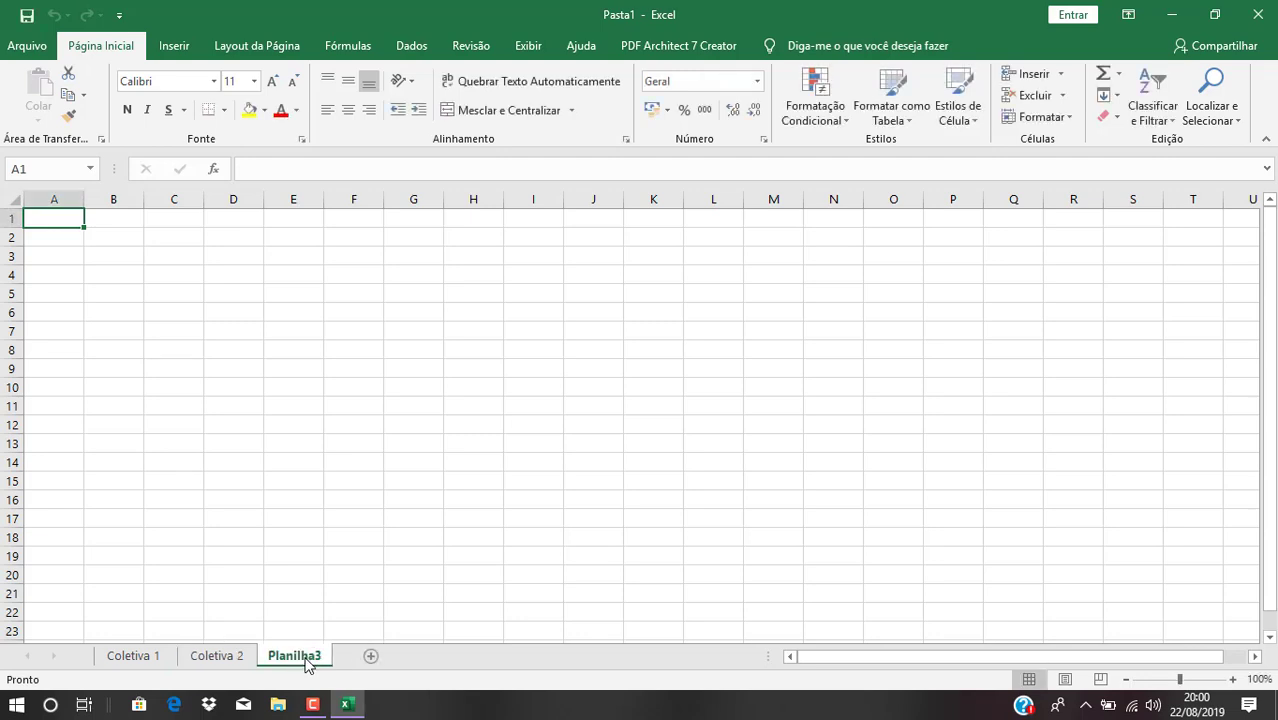
pyautogui.doubleClick(305, 660)
pyautogui.write('cole')
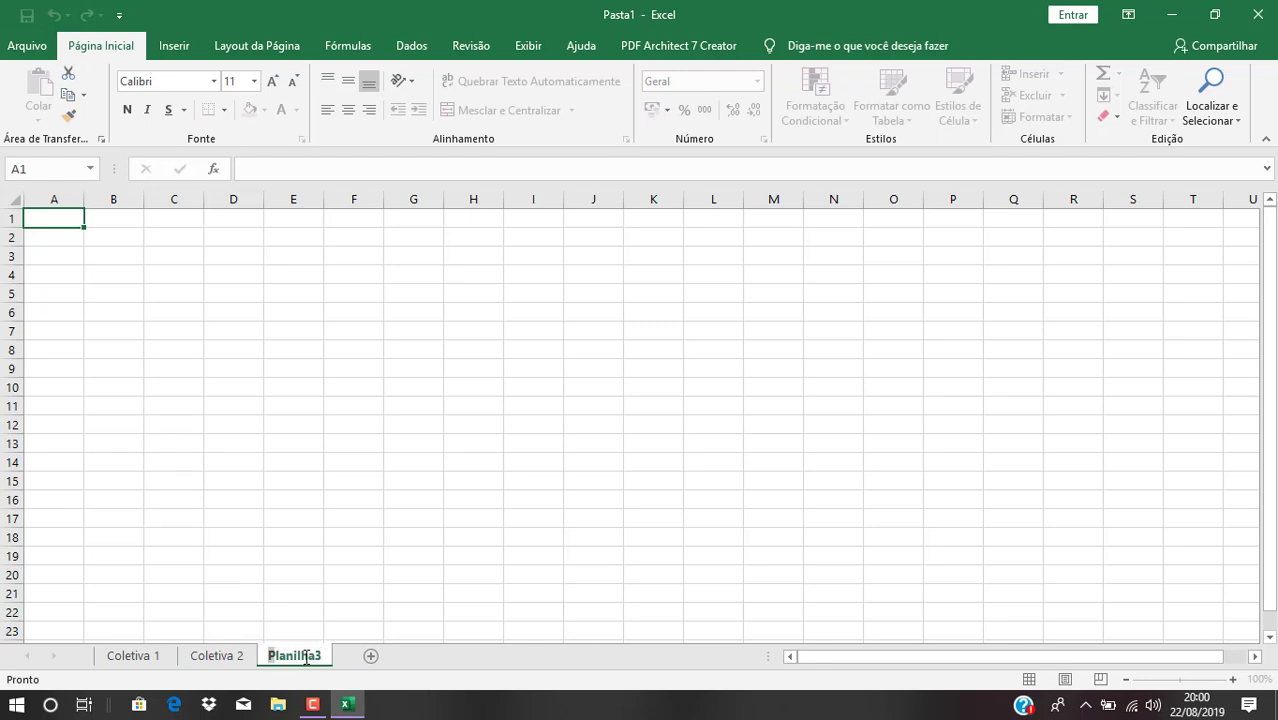
pyautogui.write('tiva 3')
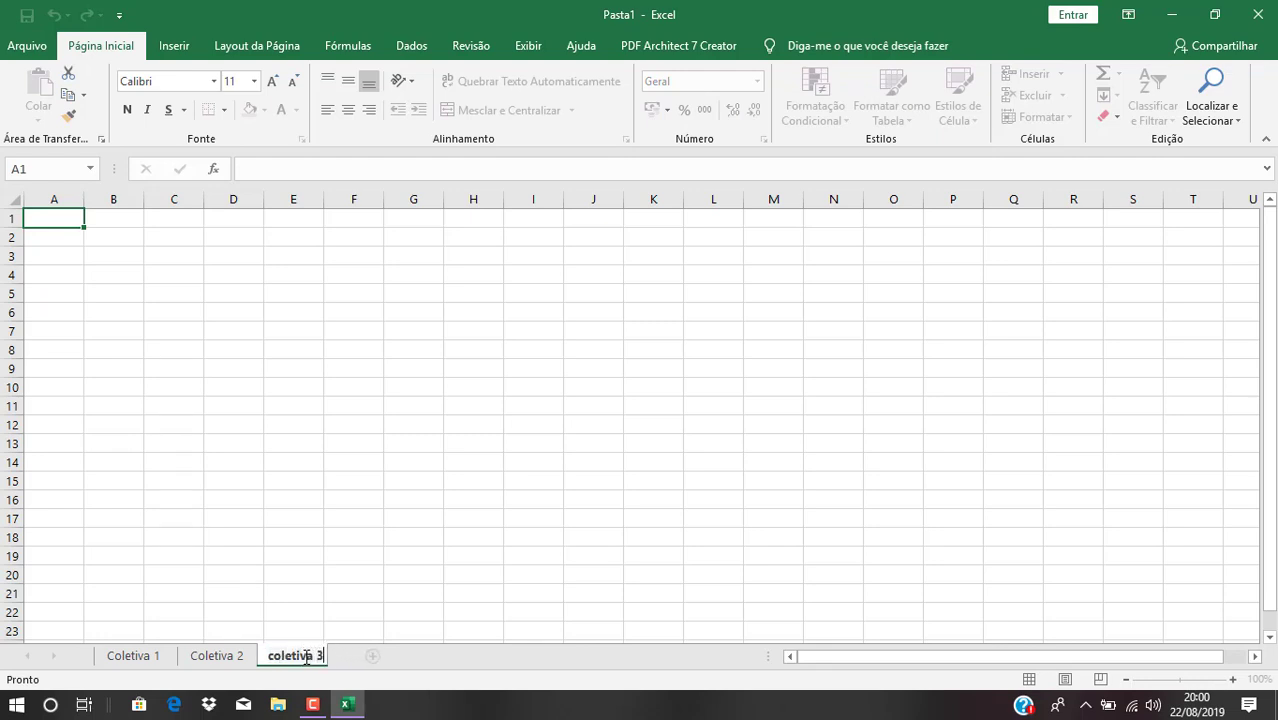
pyautogui.press('Return')
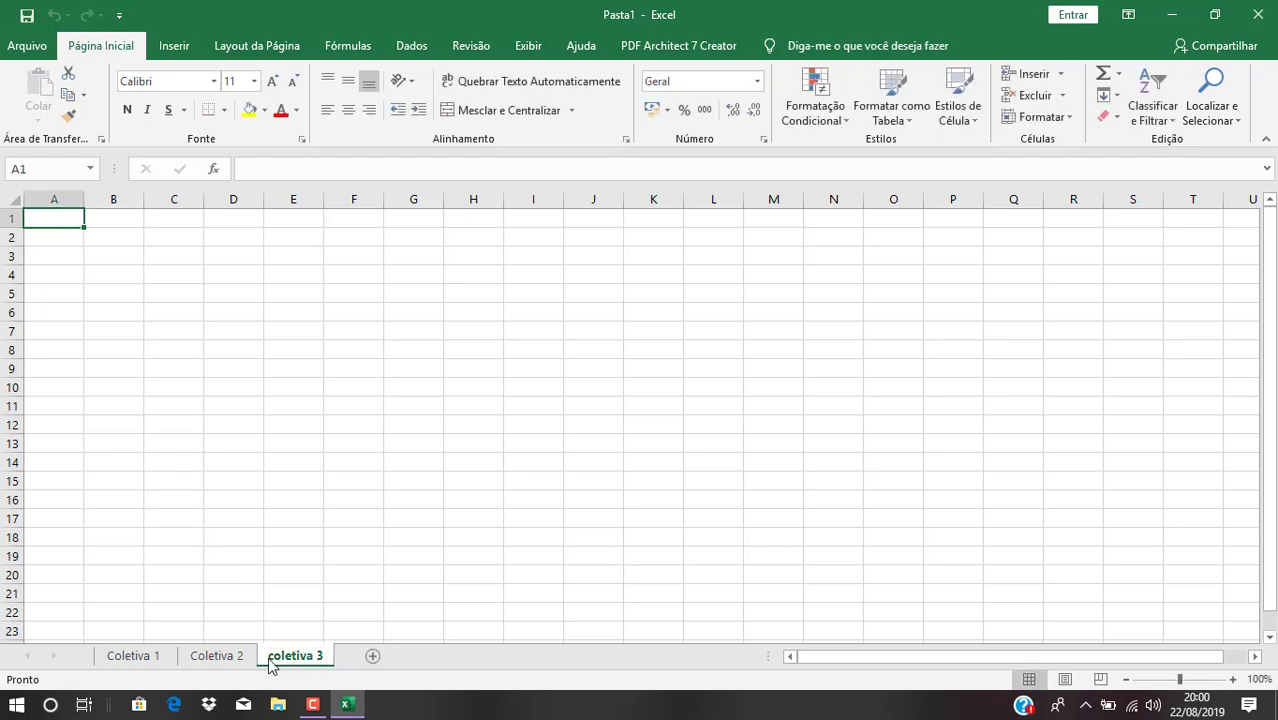
# Flip through the three renamed sheets and return to Coletiva 1
pyautogui.click(139, 658)
pyautogui.click(210, 657)
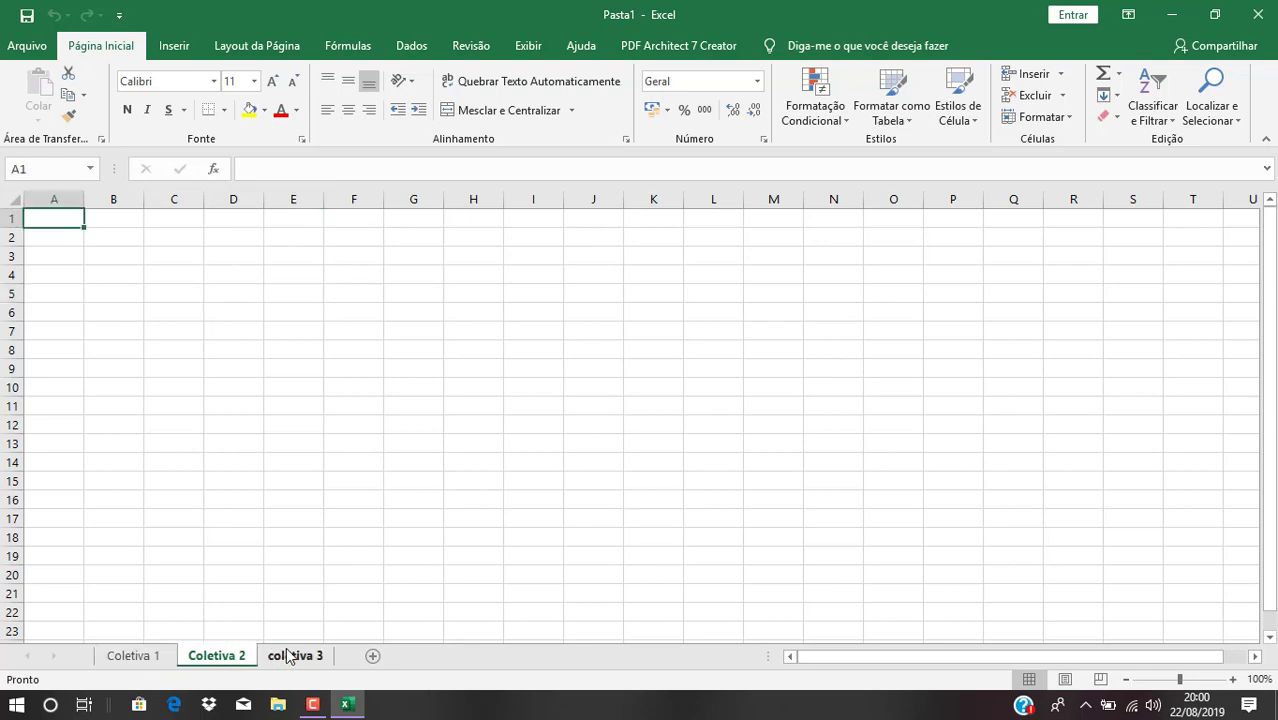
pyautogui.click(296, 656)
pyautogui.click(134, 658)
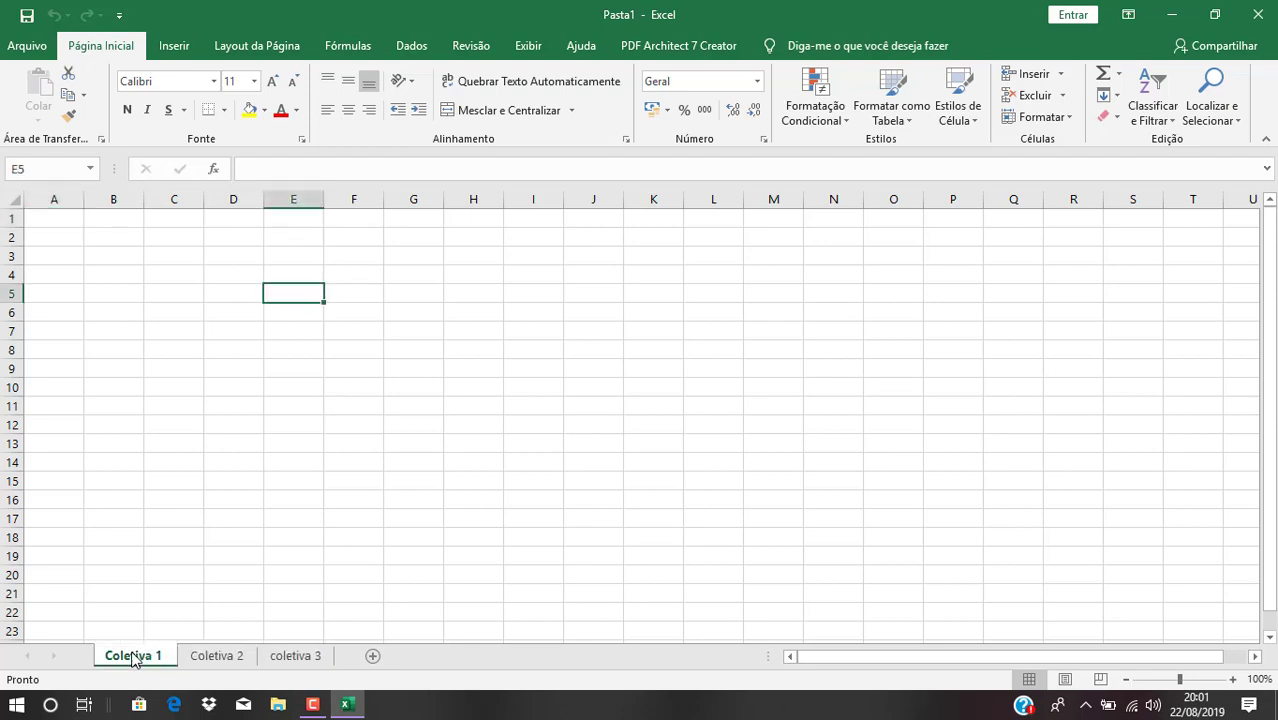
pyautogui.click(214, 658)
pyautogui.click(296, 656)
pyautogui.click(134, 658)
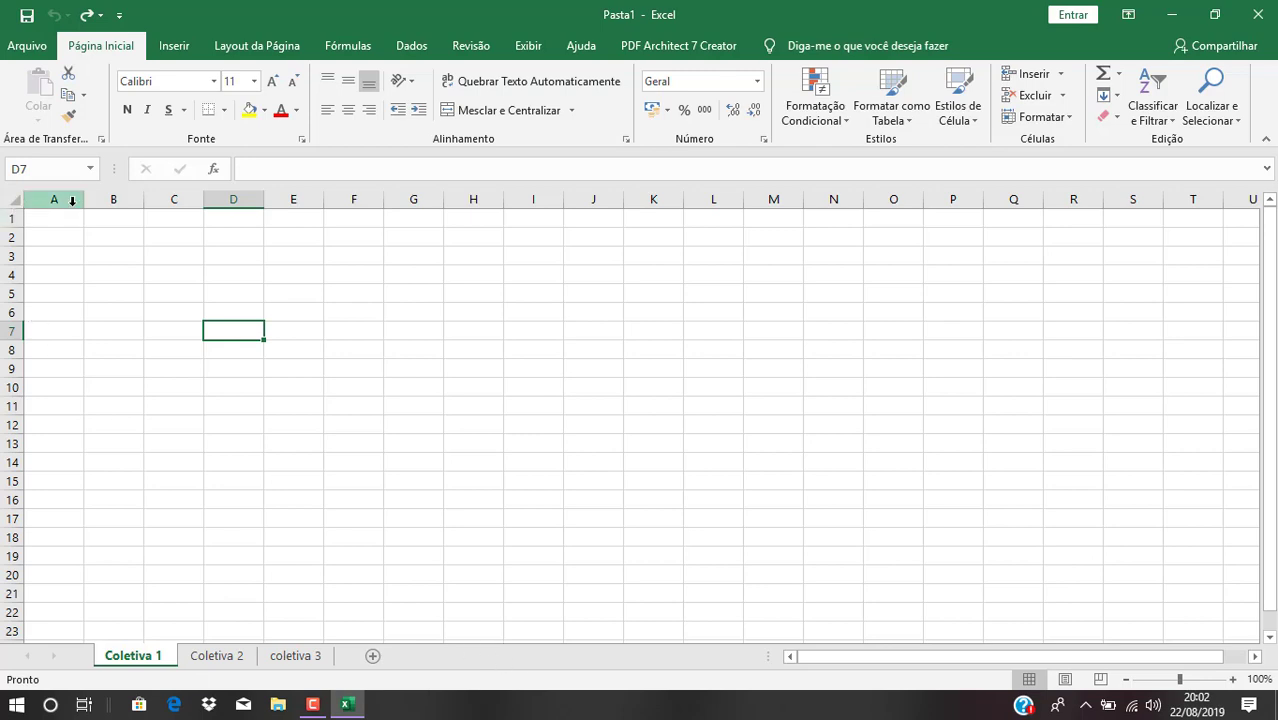
# Widen column A on Coletiva 1, settle it at a moderate width, and select A1
pyautogui.press('Right')
pyautogui.press('Right')
pyautogui.press('Right')
pyautogui.press('Right')
pyautogui.press('Right')
pyautogui.press('Right')
pyautogui.press('Down')
pyautogui.press('Down')
pyautogui.press('Down')
pyautogui.press('Down')
pyautogui.press('Down')
pyautogui.press('Down')
pyautogui.press('Down')
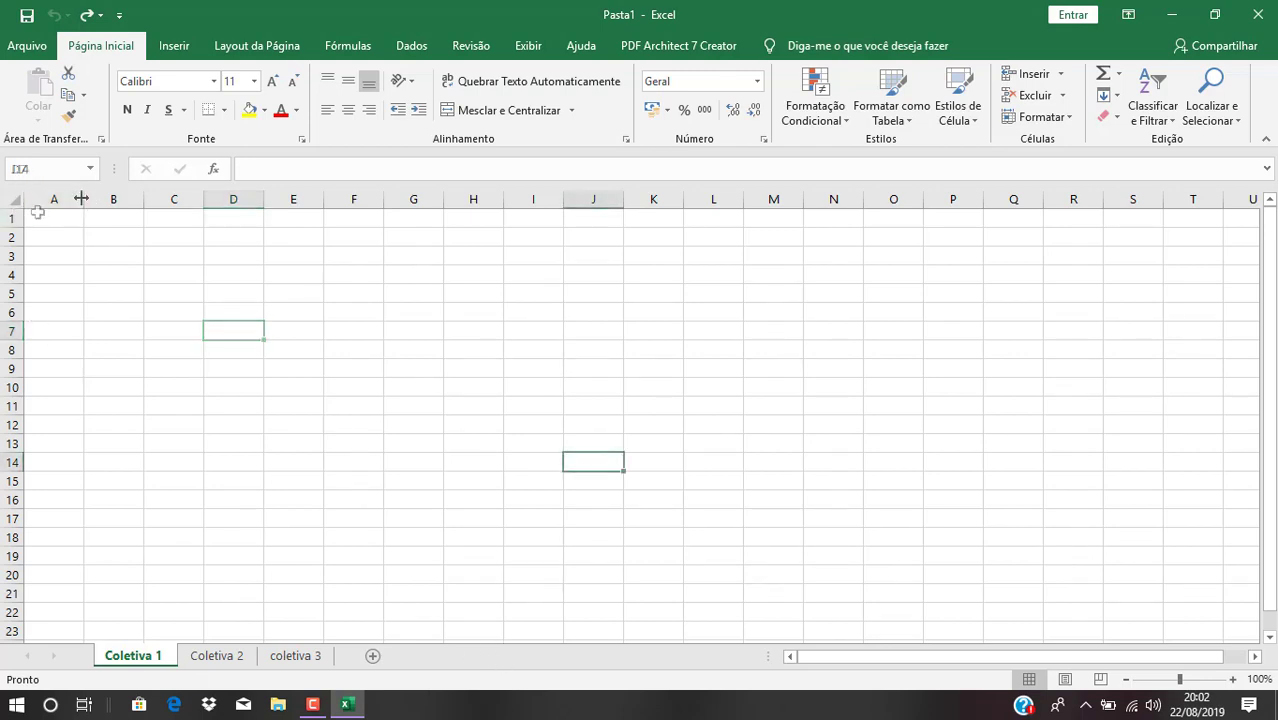
pyautogui.moveTo(82, 199); pyautogui.dragTo(319, 199)
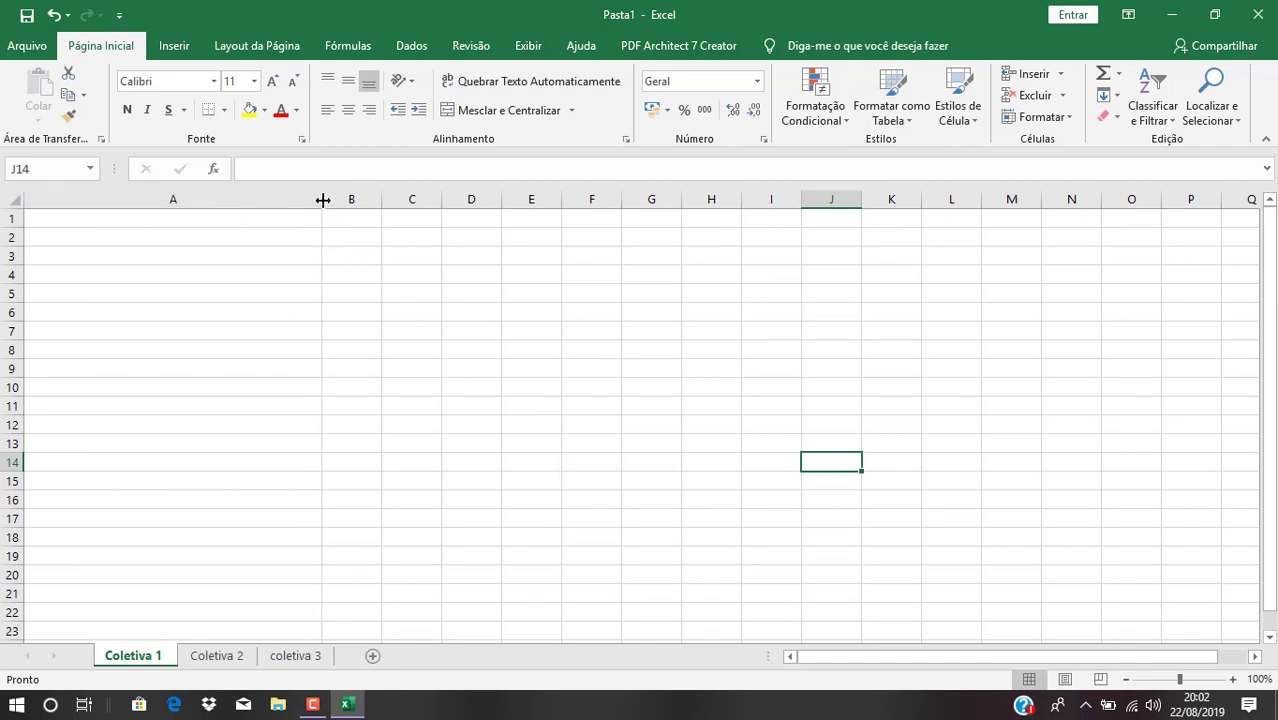
pyautogui.moveTo(322, 199); pyautogui.dragTo(217, 199)
pyautogui.click(80, 214)
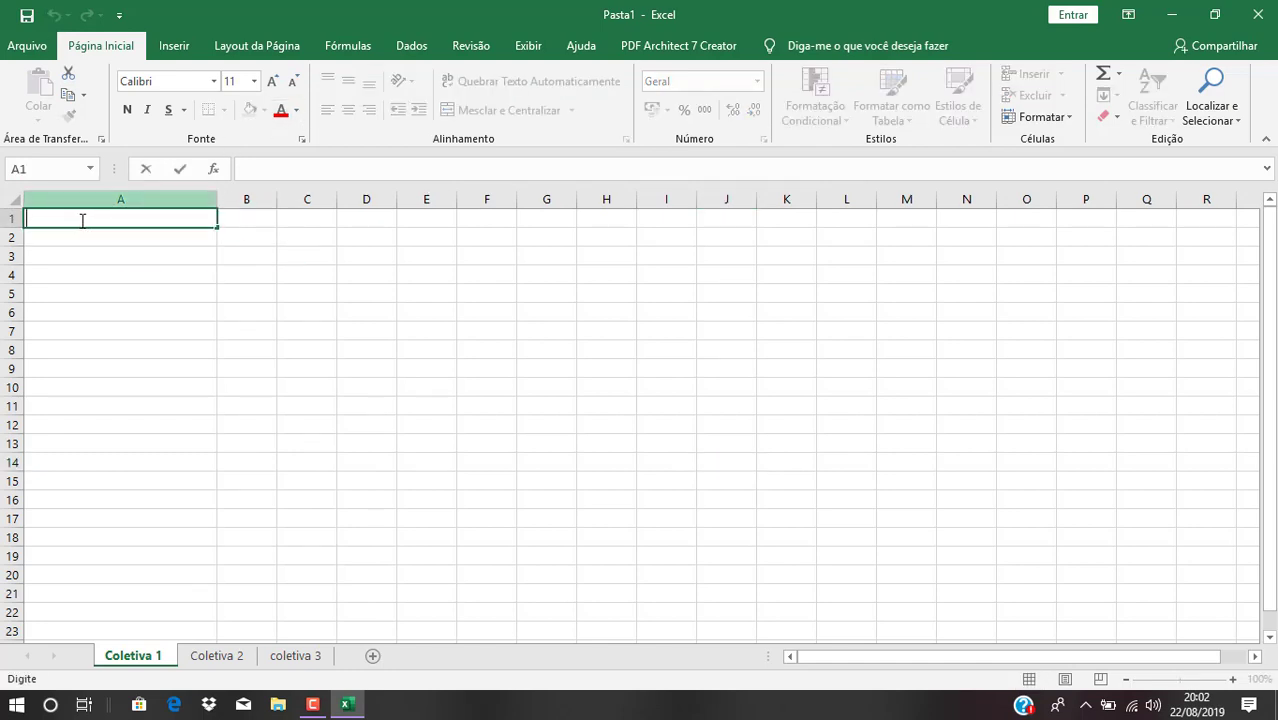
# Enter 'Kit Balarina rosa' in cell A1
pyautogui.press('F2')
pyautogui.write('Kit Bala')
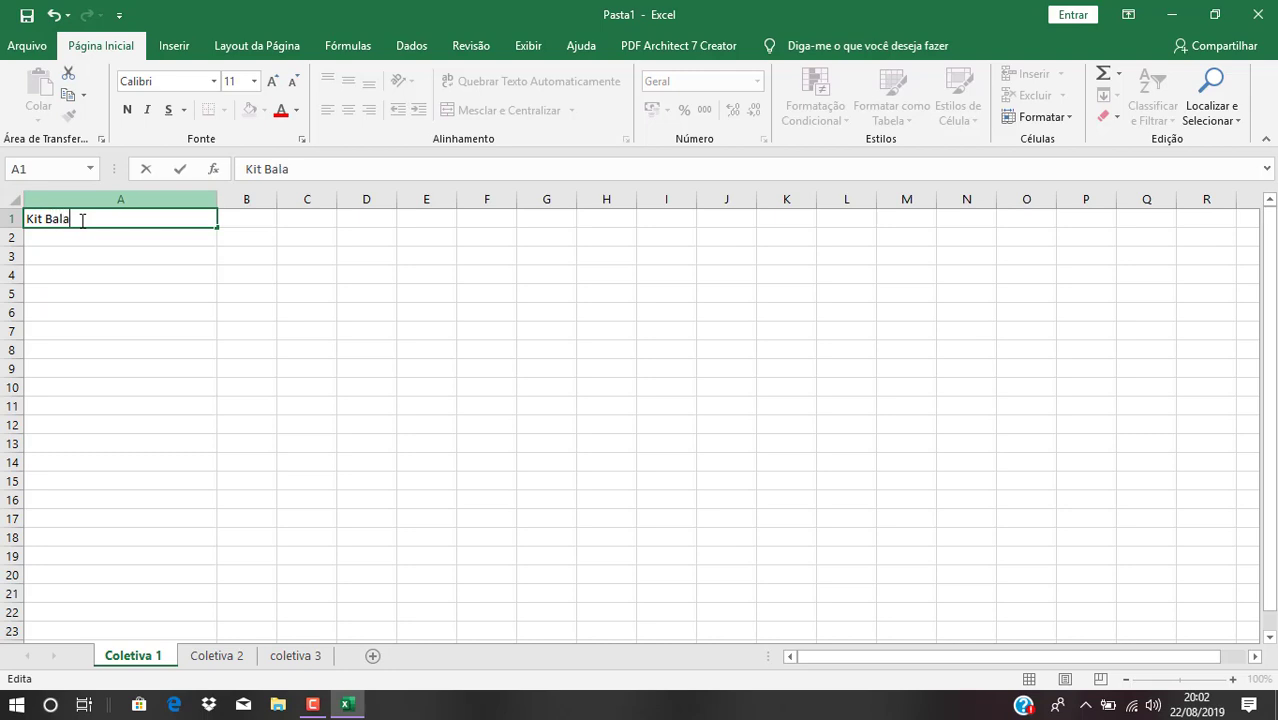
pyautogui.write('rina rosa')
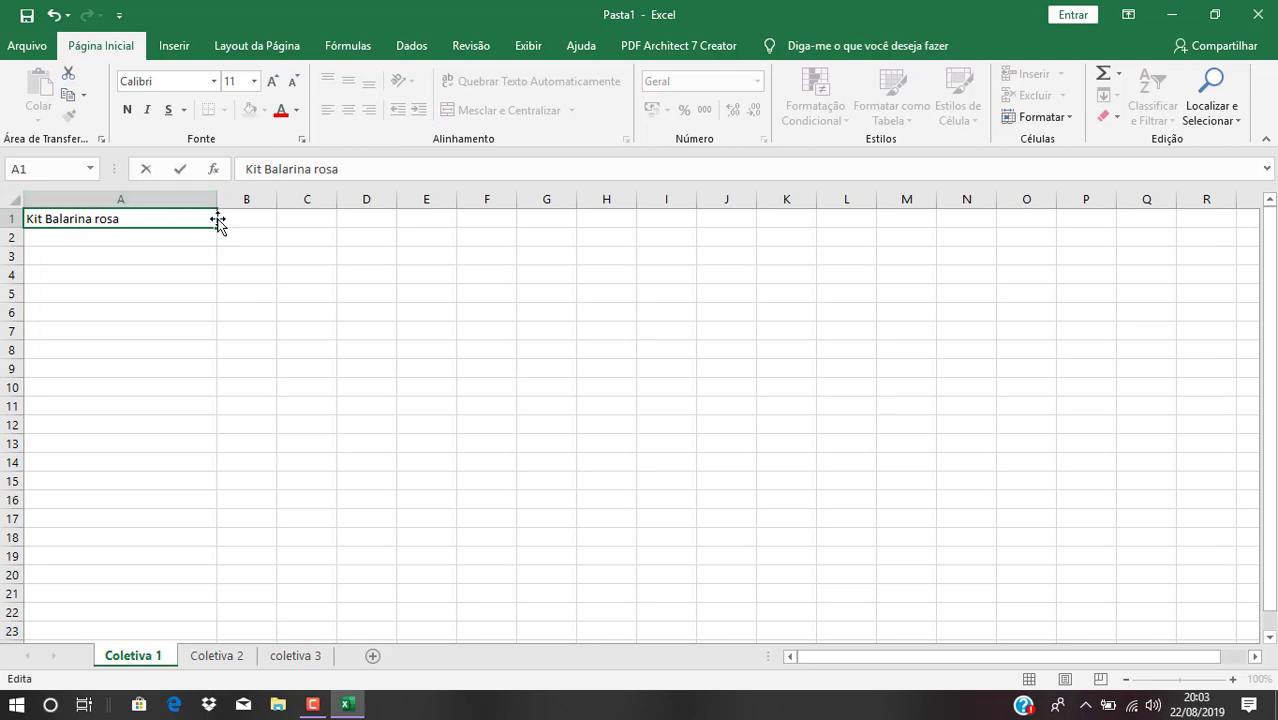
pyautogui.click(282, 215)
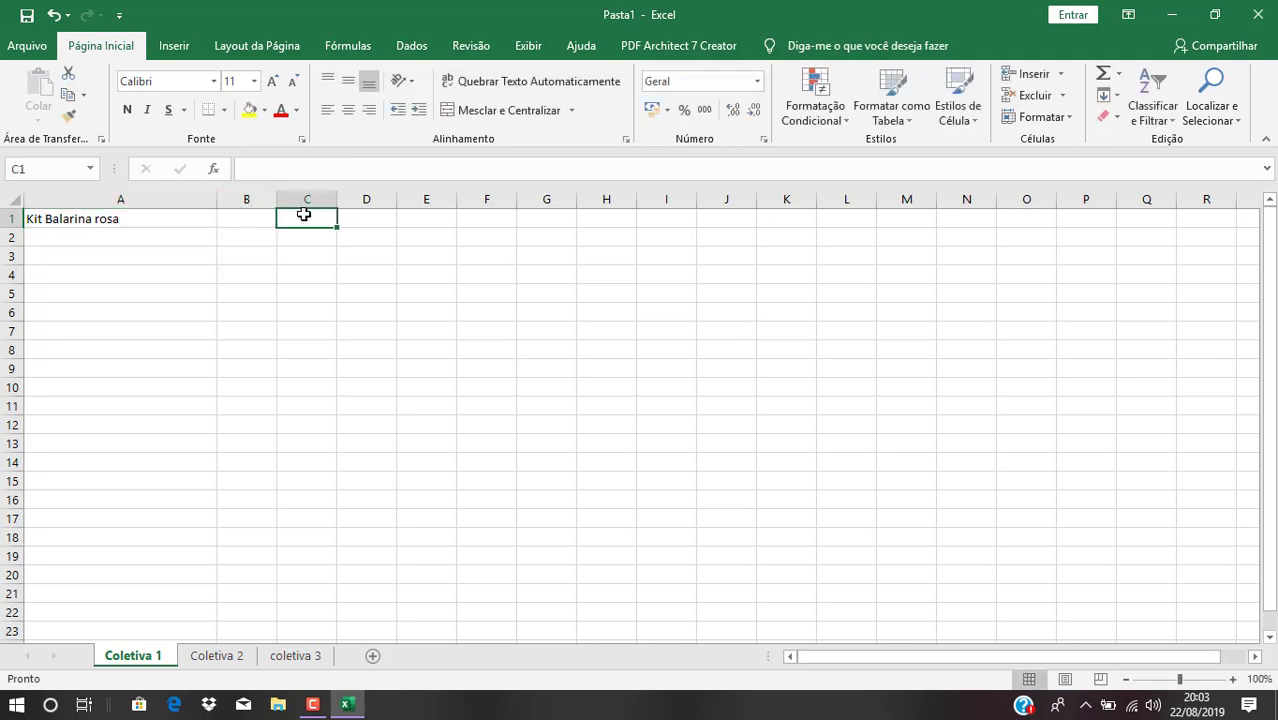
# Widen column B and enter the contact's e-mail address in B1
pyautogui.moveTo(276, 200); pyautogui.dragTo(516, 194)
pyautogui.click(352, 188)
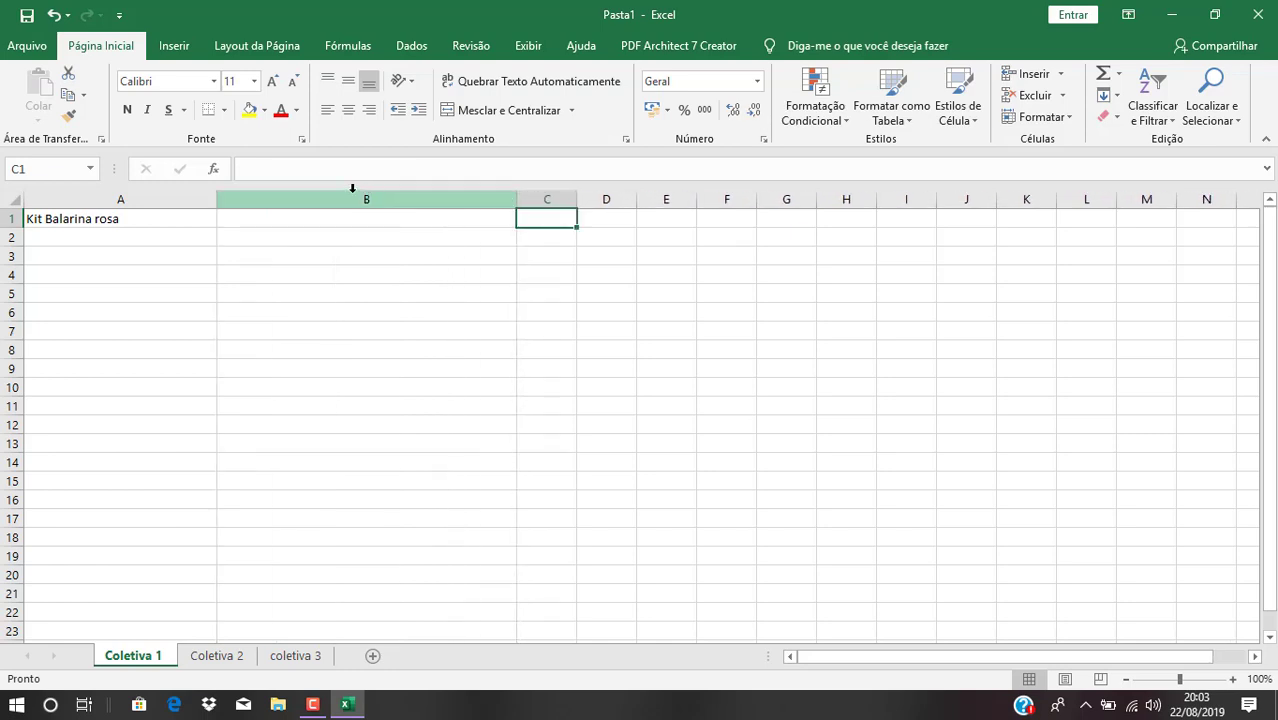
pyautogui.click(245, 221)
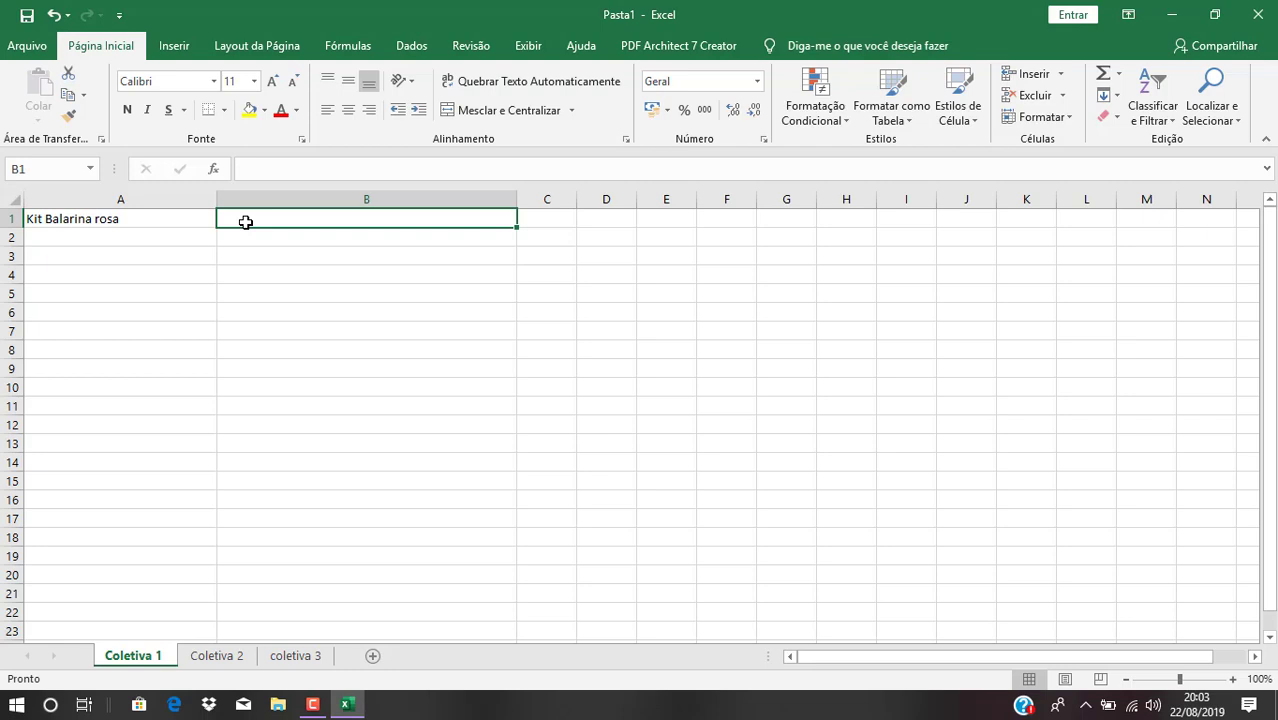
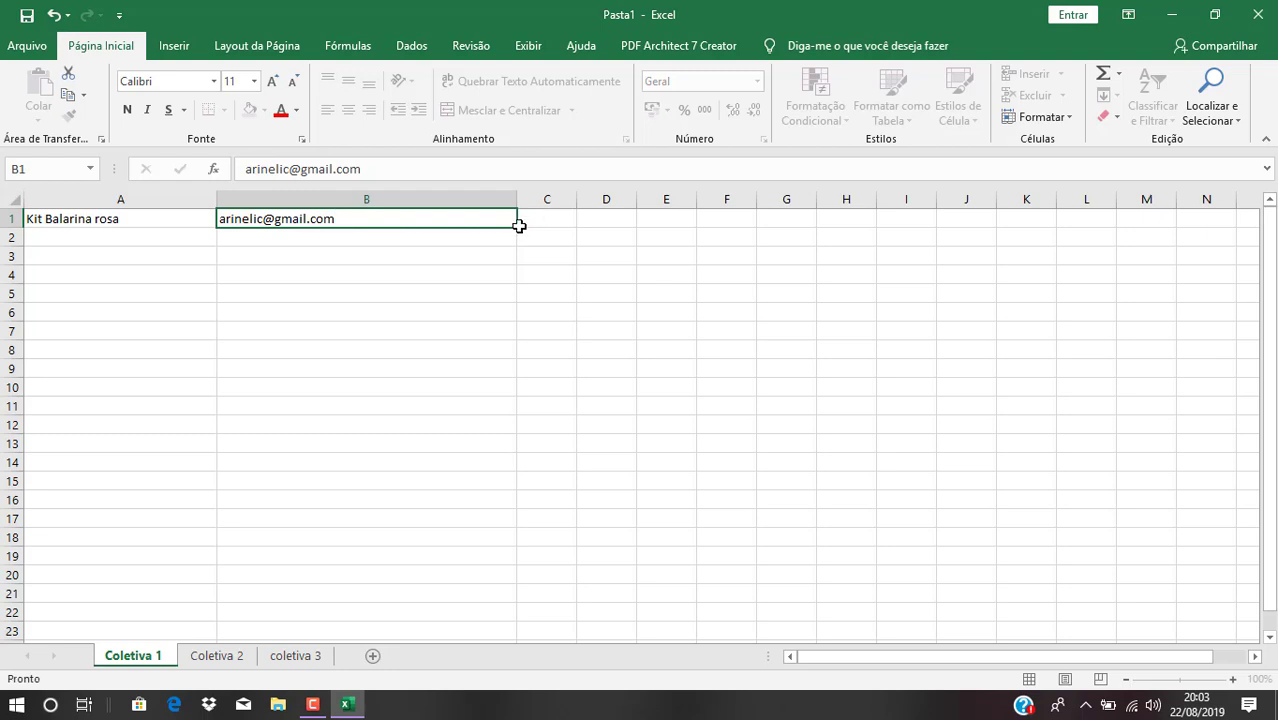
pyautogui.press('Tab')
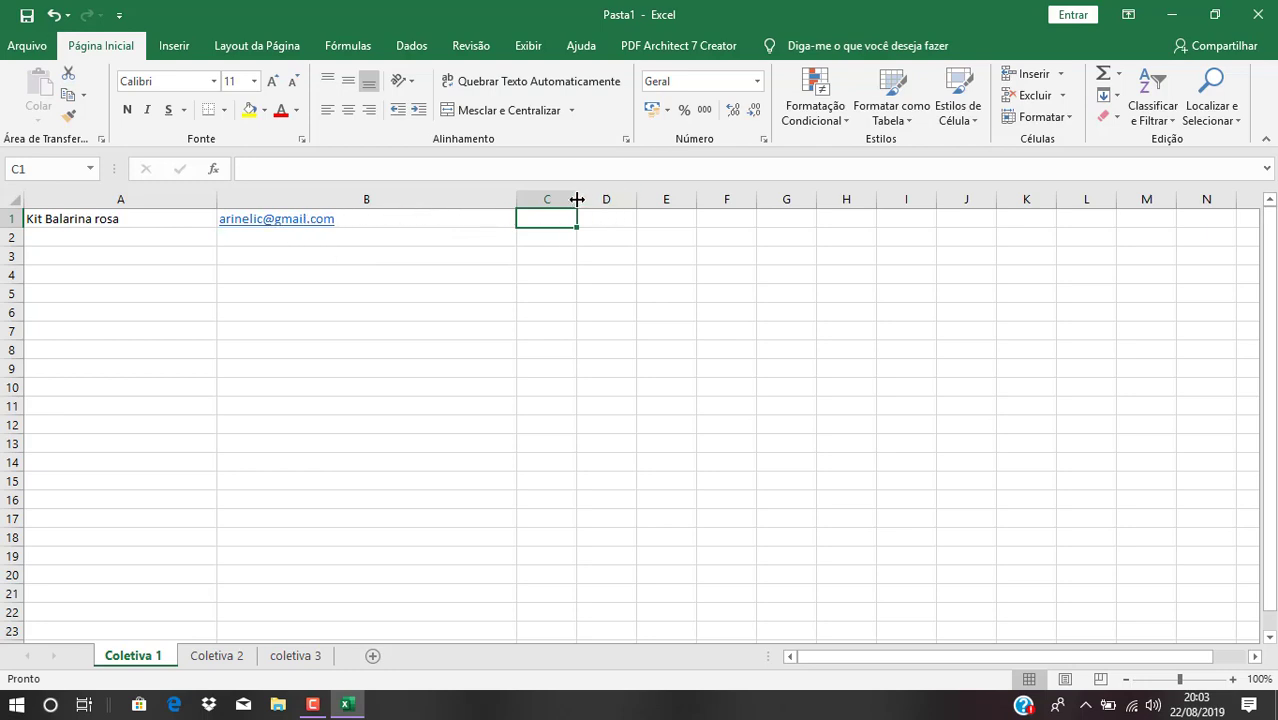
# Widen column C slightly and enter 'Notebook' in C1 and 'Drive' in D1
pyautogui.moveTo(576, 199); pyautogui.dragTo(580, 212)
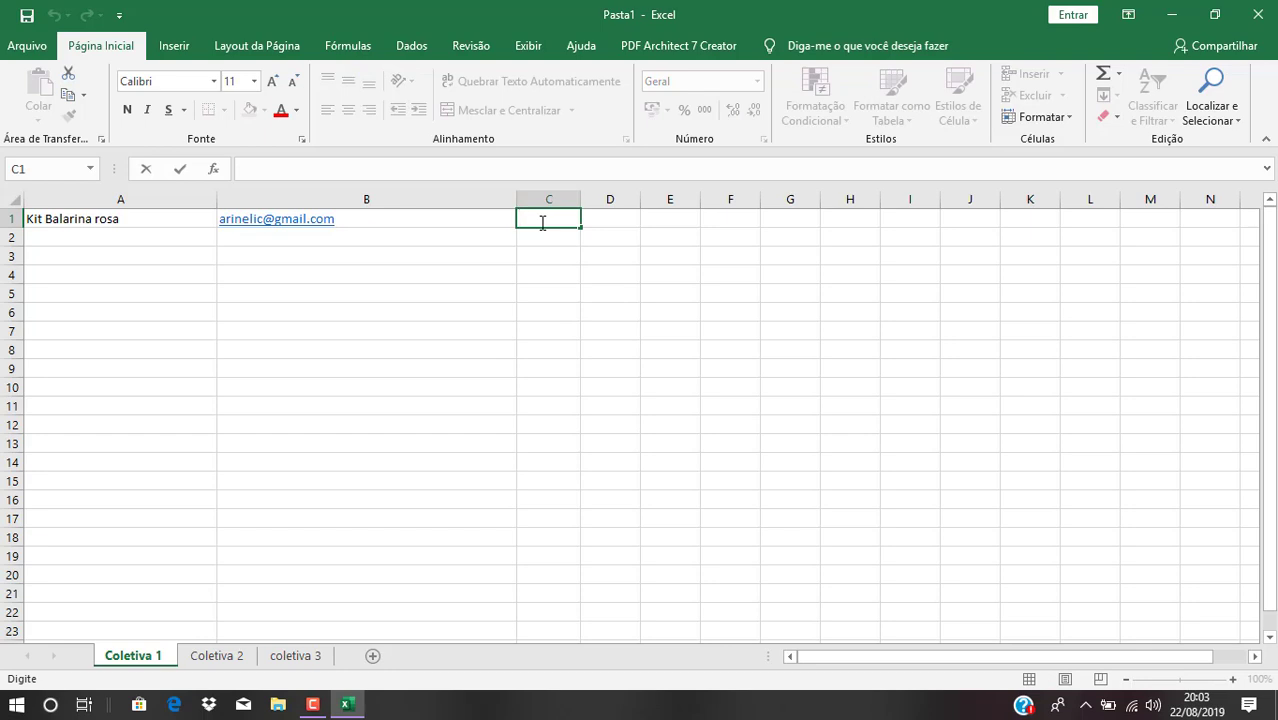
pyautogui.write('Notebook')
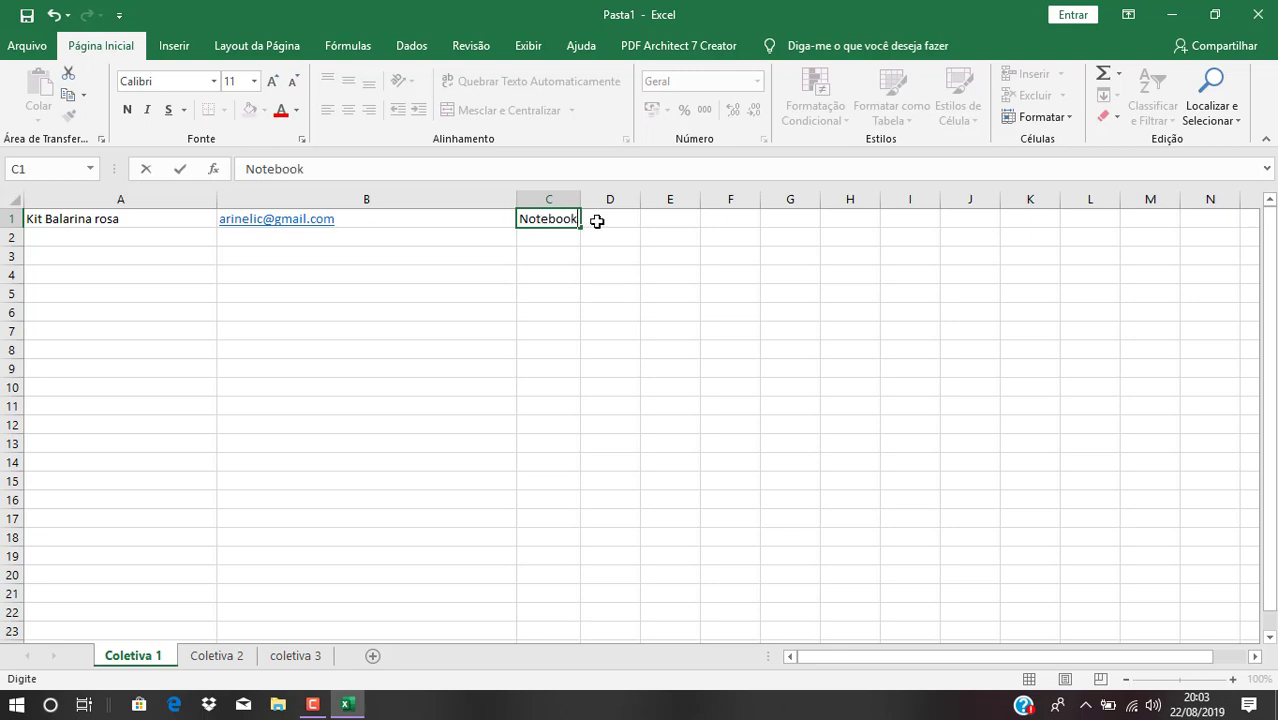
pyautogui.click(613, 217)
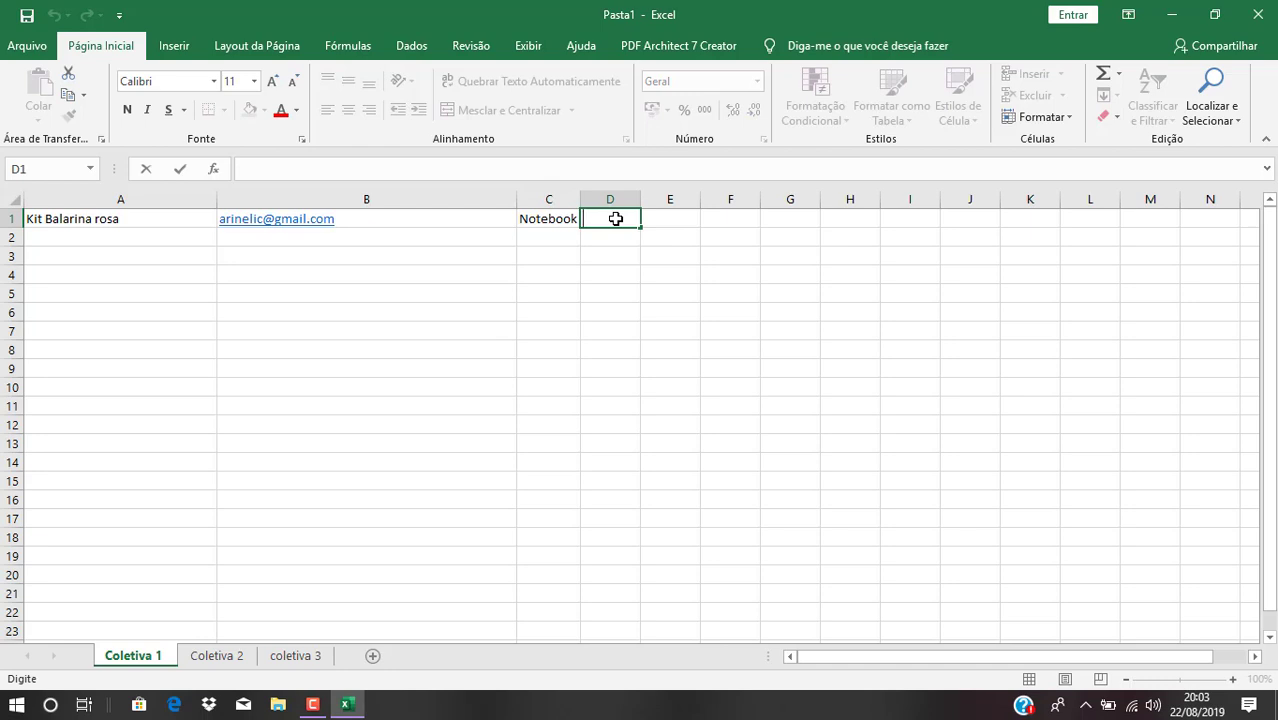
pyautogui.write('Drive')
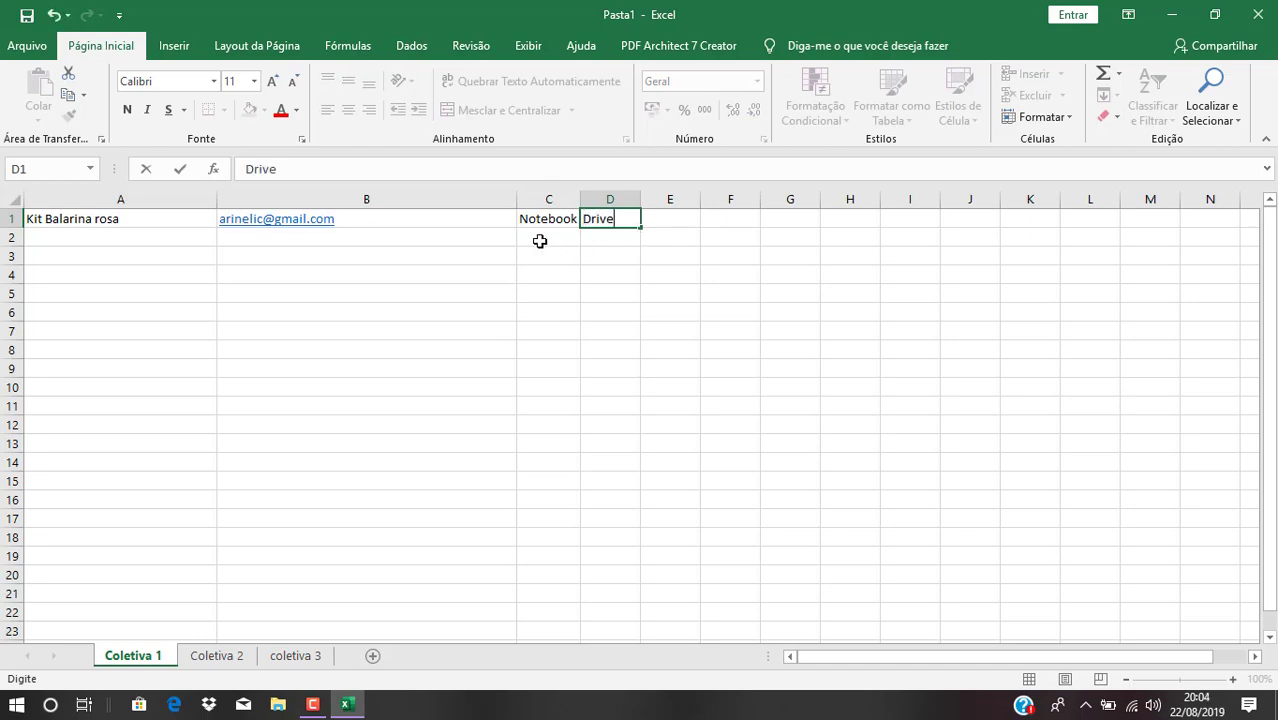
pyautogui.click(71, 240)
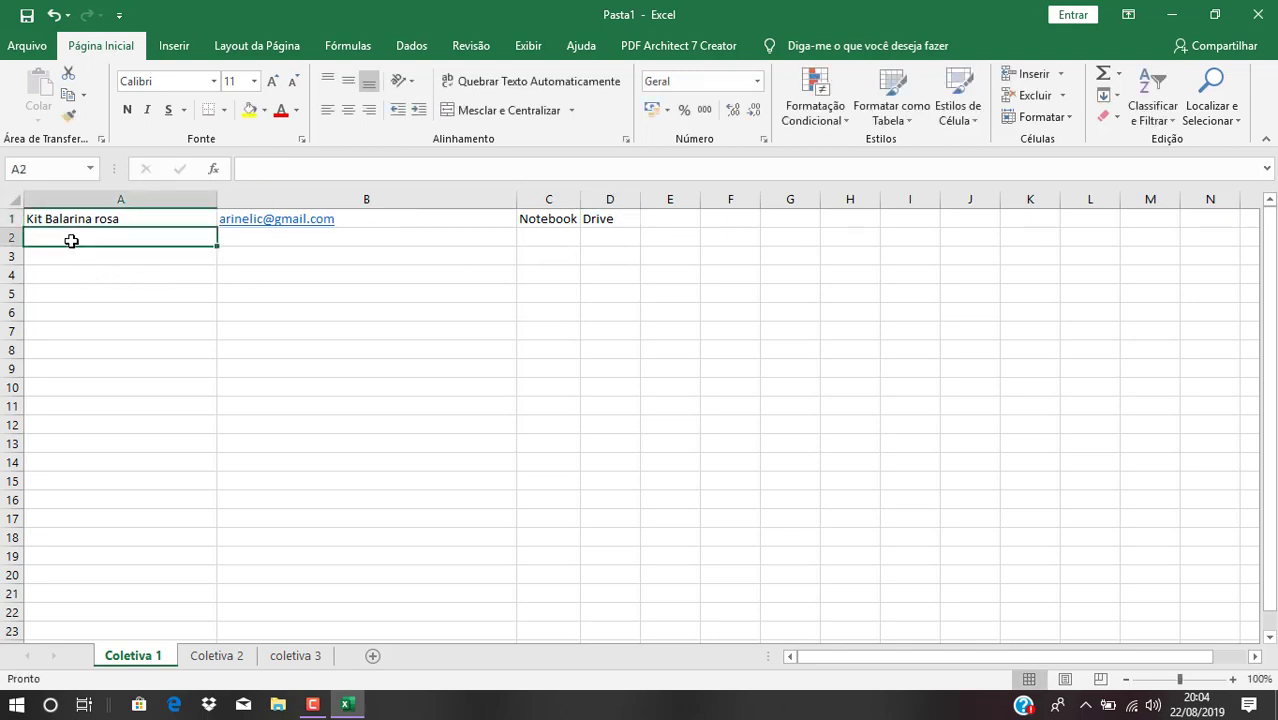
# Fill row 2 with 'Kit Bailarina Azul', the contact's e-mail, 'Drive' and 'Hd'
pyautogui.write('Kit ')
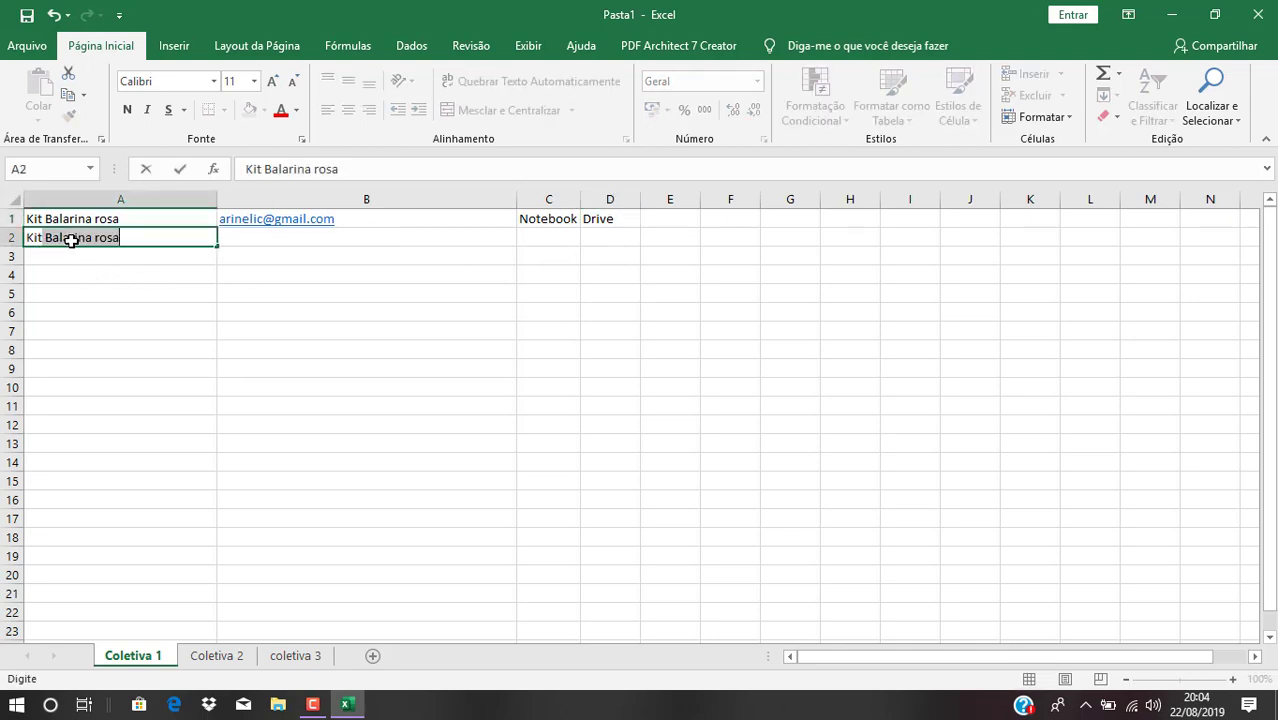
pyautogui.write('Bailarina')
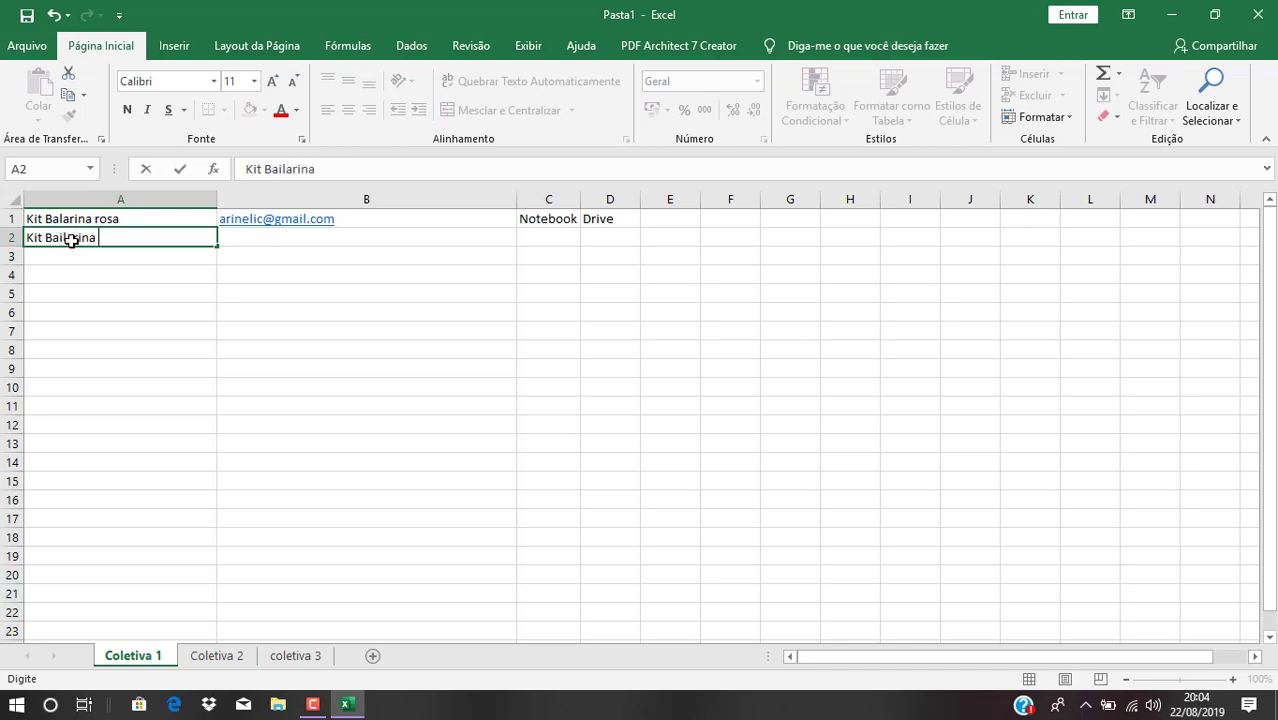
pyautogui.write(' Azul')
pyautogui.click(244, 237)
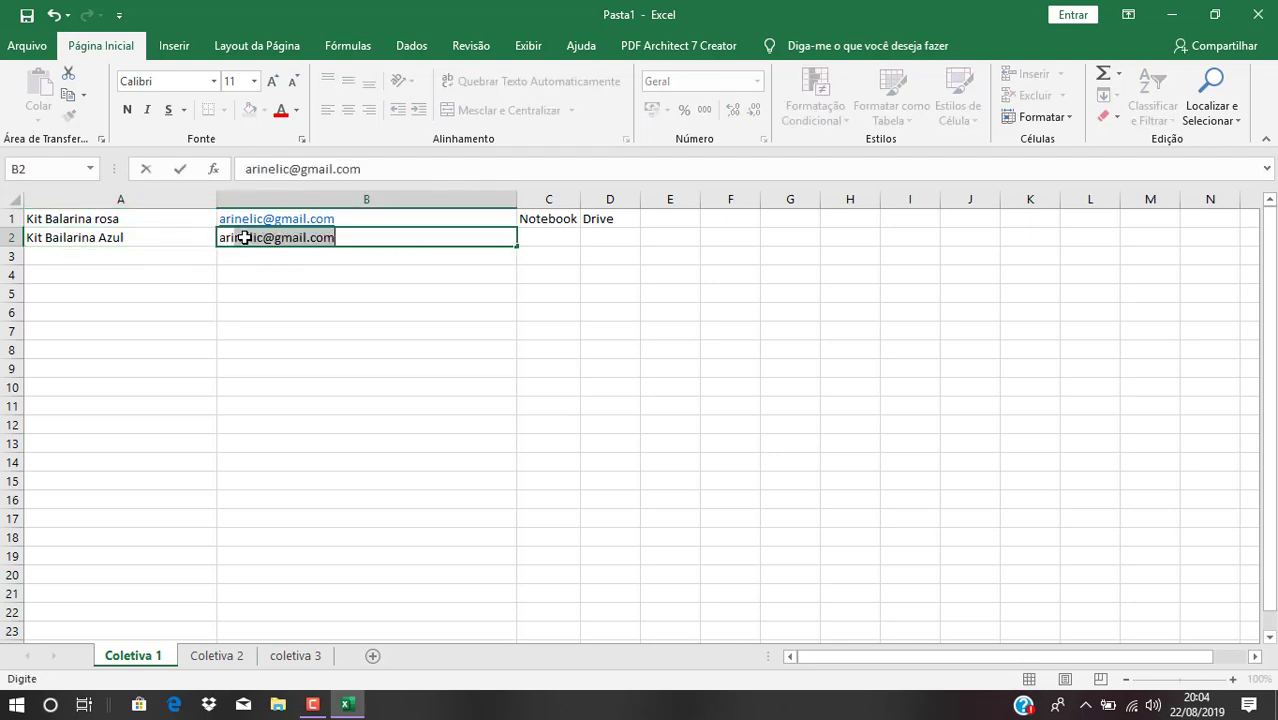
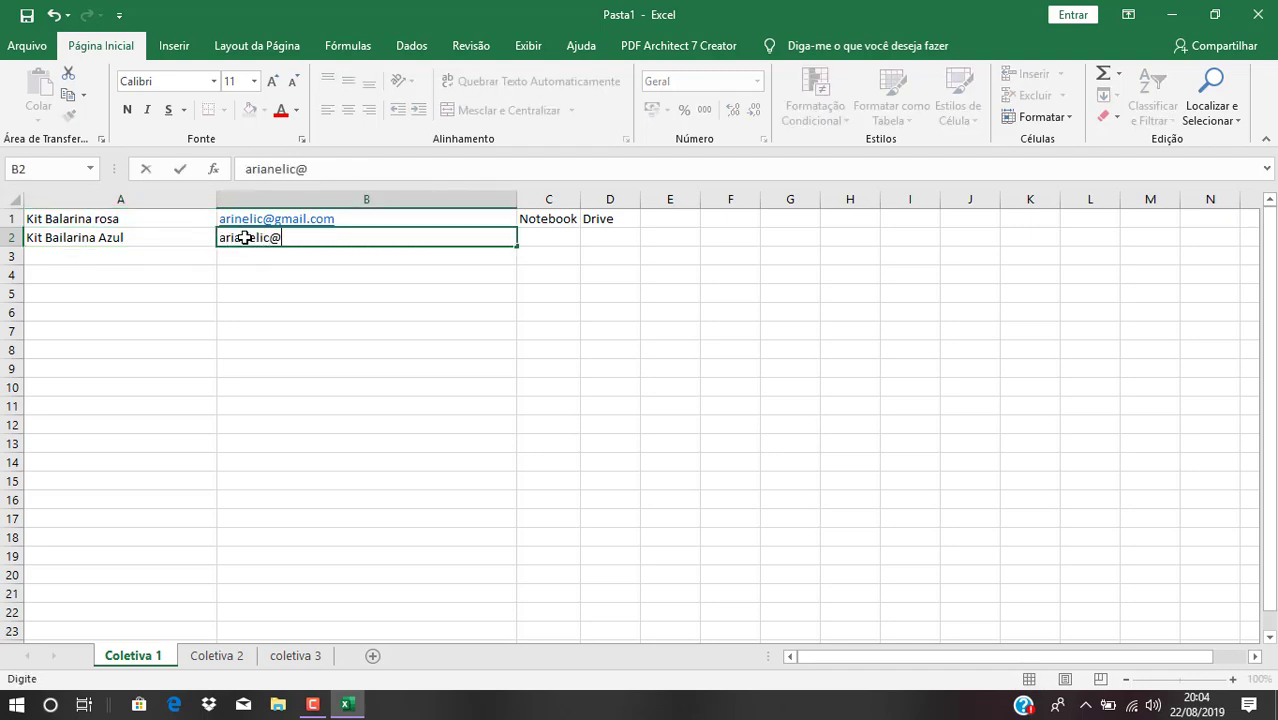
pyautogui.click(539, 237)
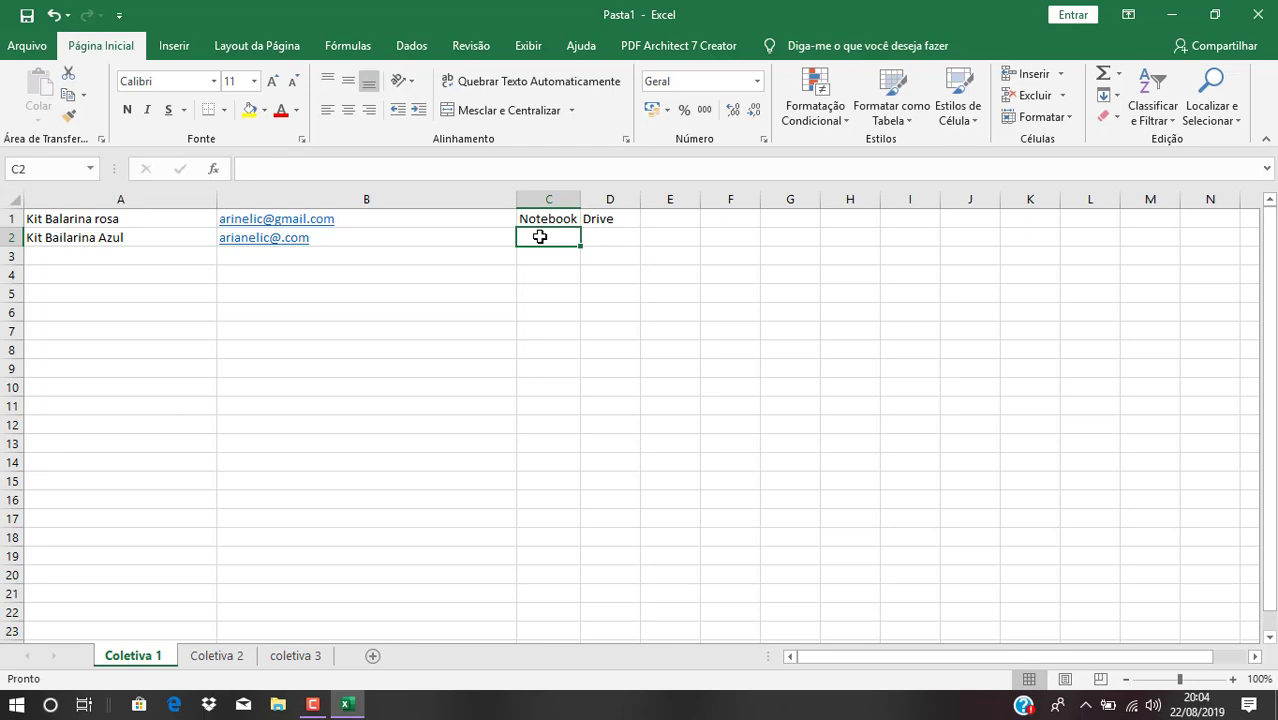
pyautogui.write('D')
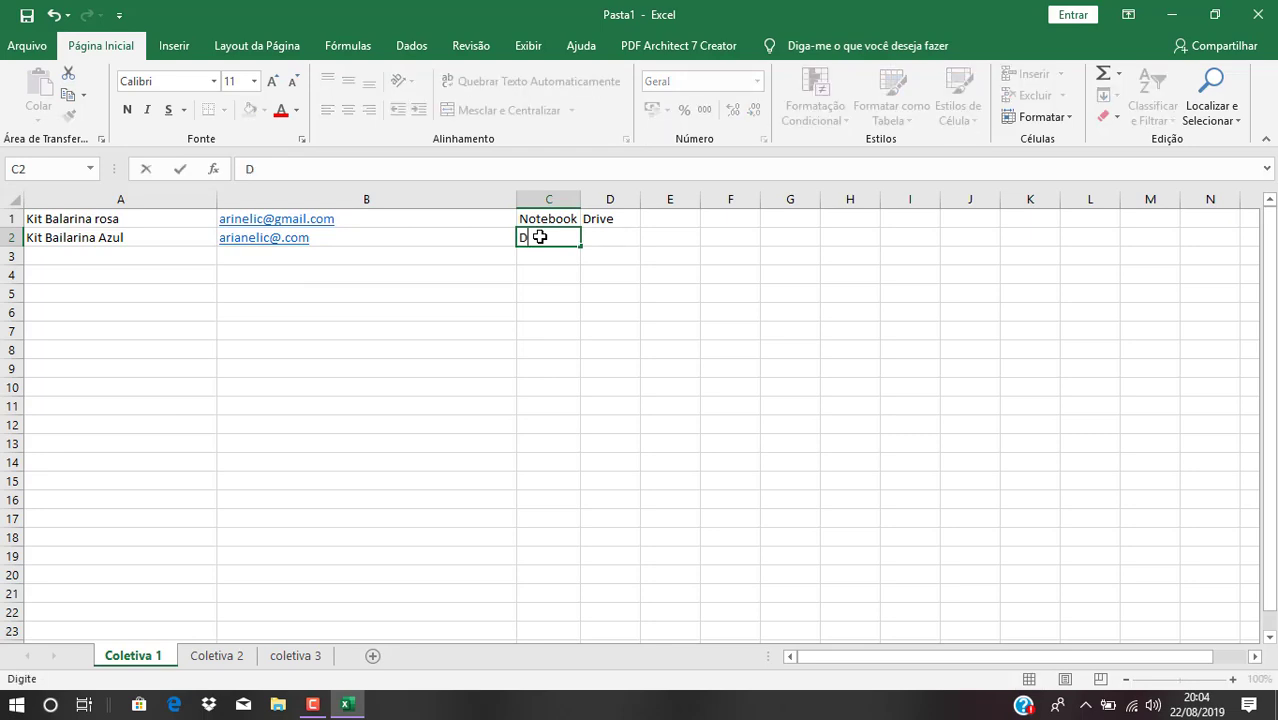
pyautogui.write('rive')
pyautogui.click(599, 238)
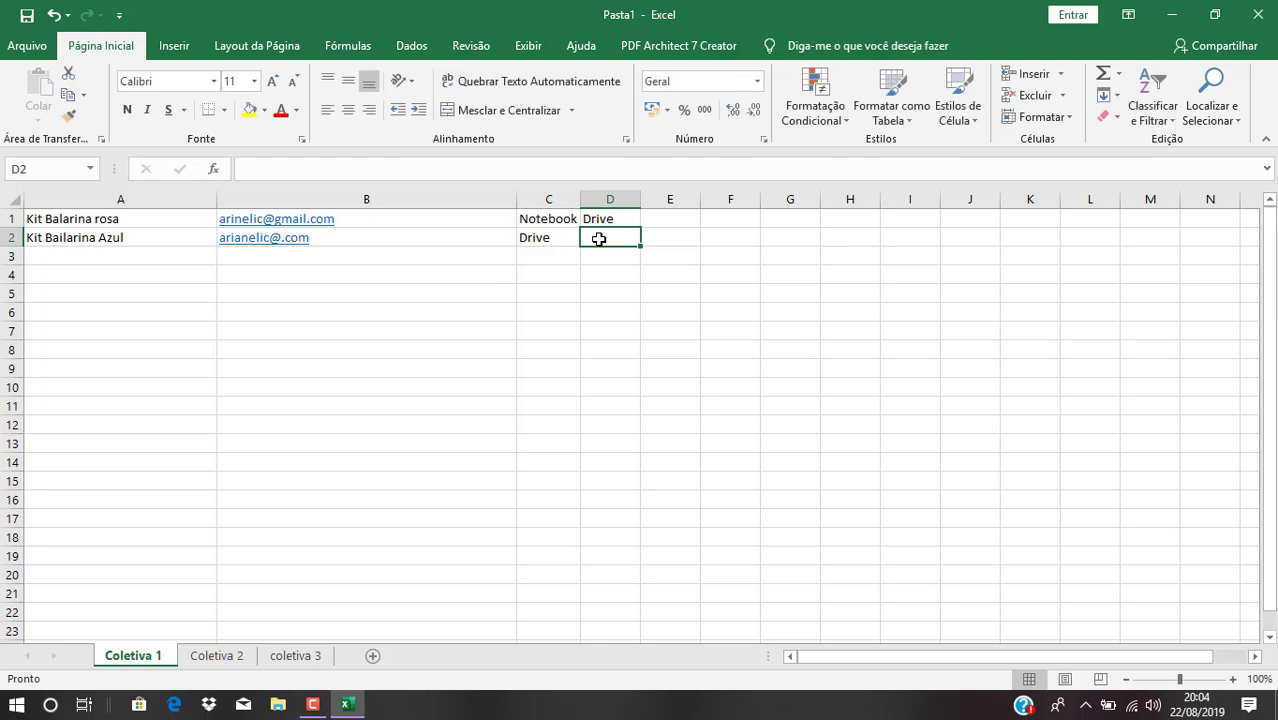
pyautogui.write('Hd')
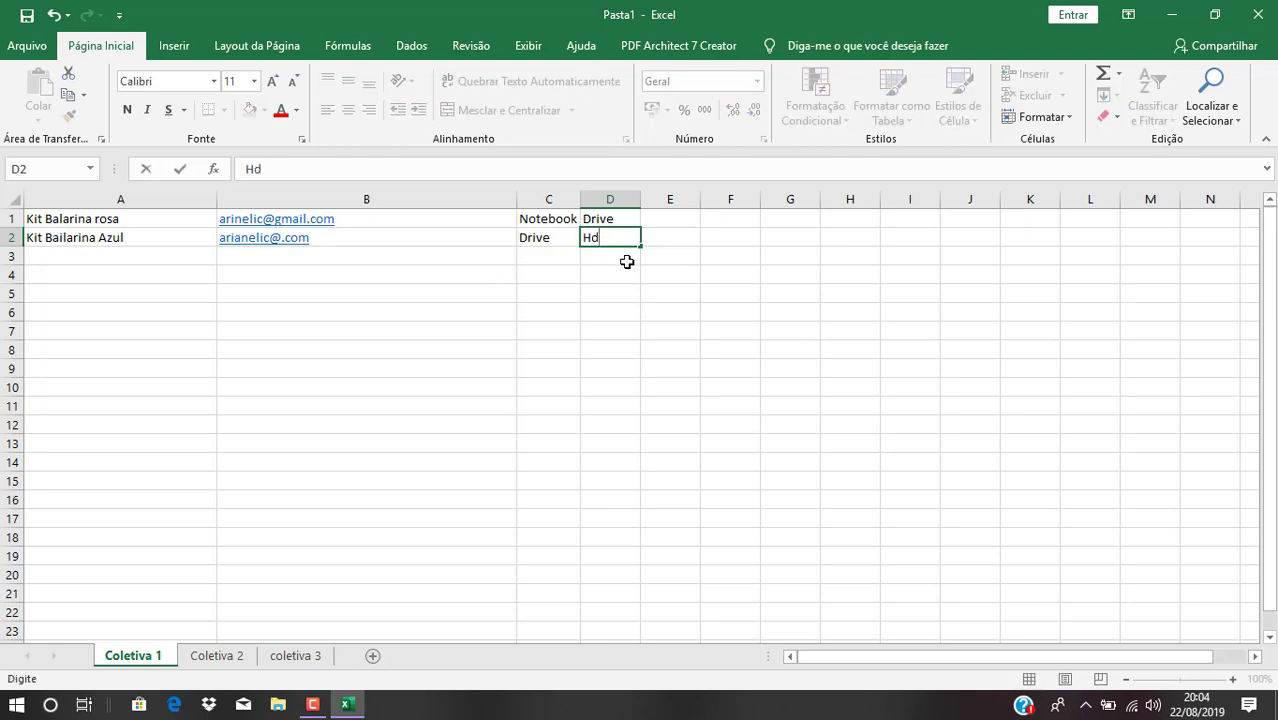
pyautogui.click(626, 261)
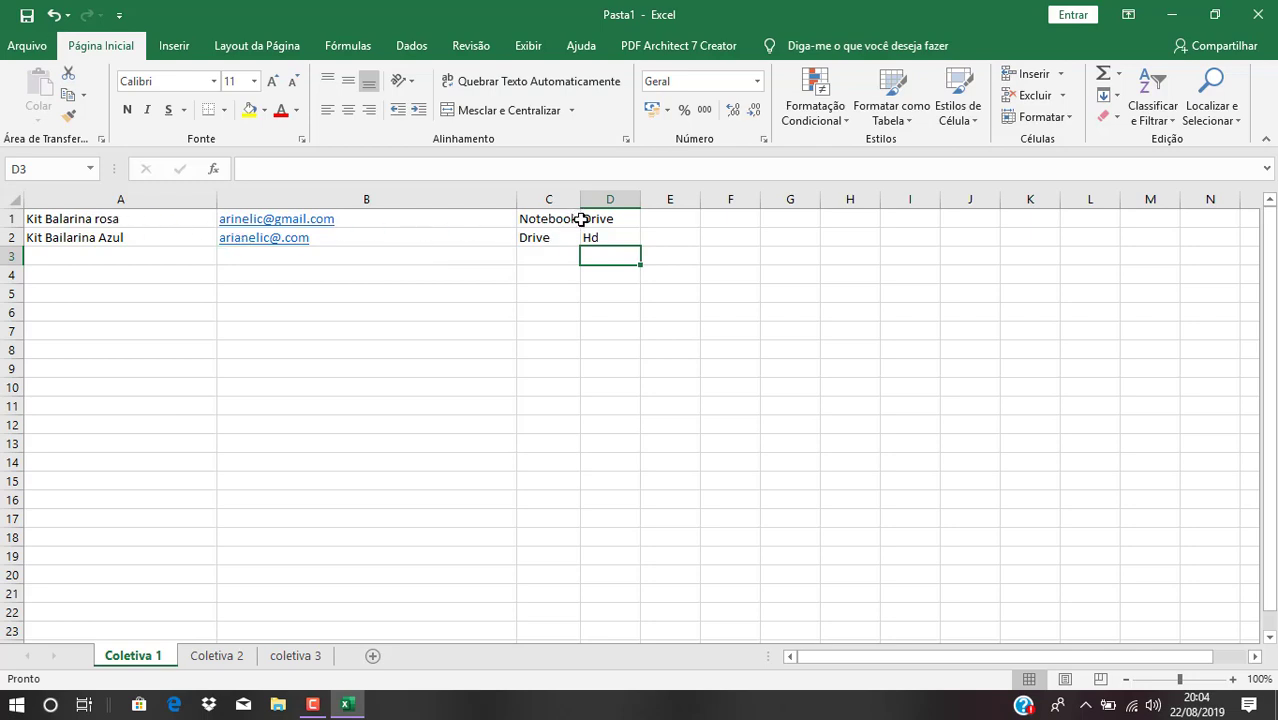
# Widen column C and replace 'Notebook' in C1 with 'Pasta bailarina Note'
pyautogui.click(583, 219)
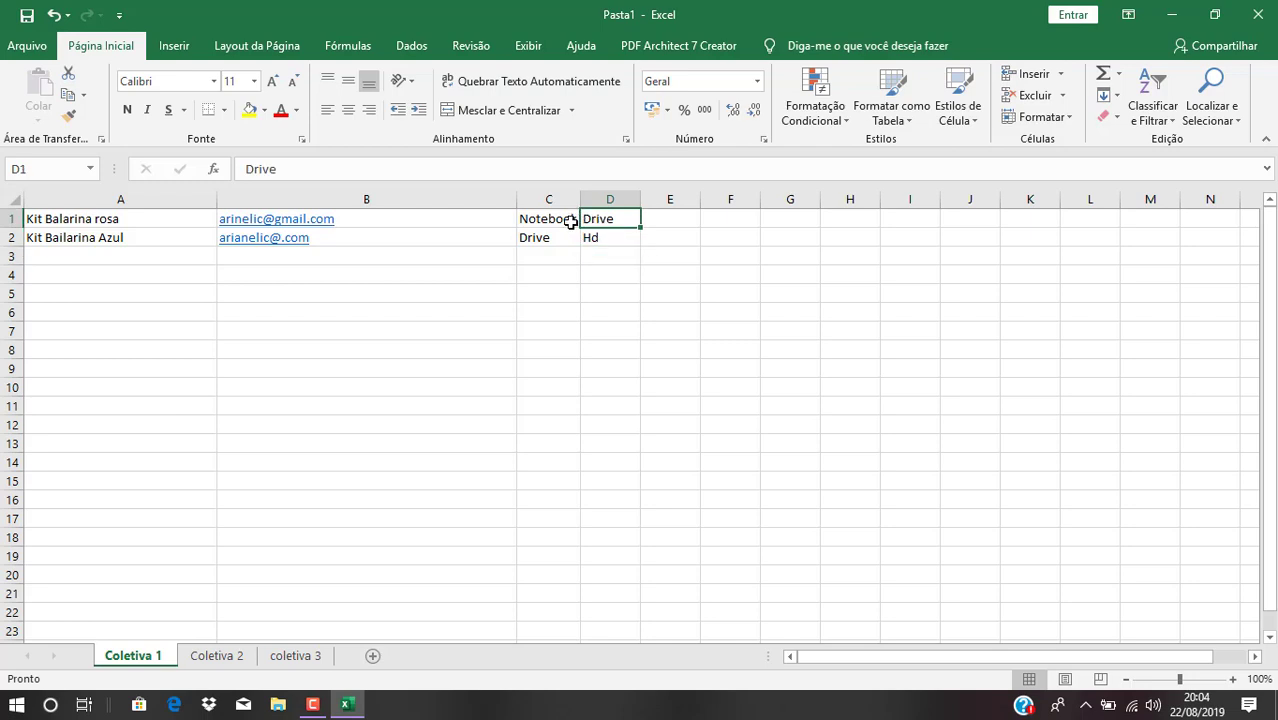
pyautogui.moveTo(580, 199); pyautogui.dragTo(706, 197)
pyautogui.click(594, 221)
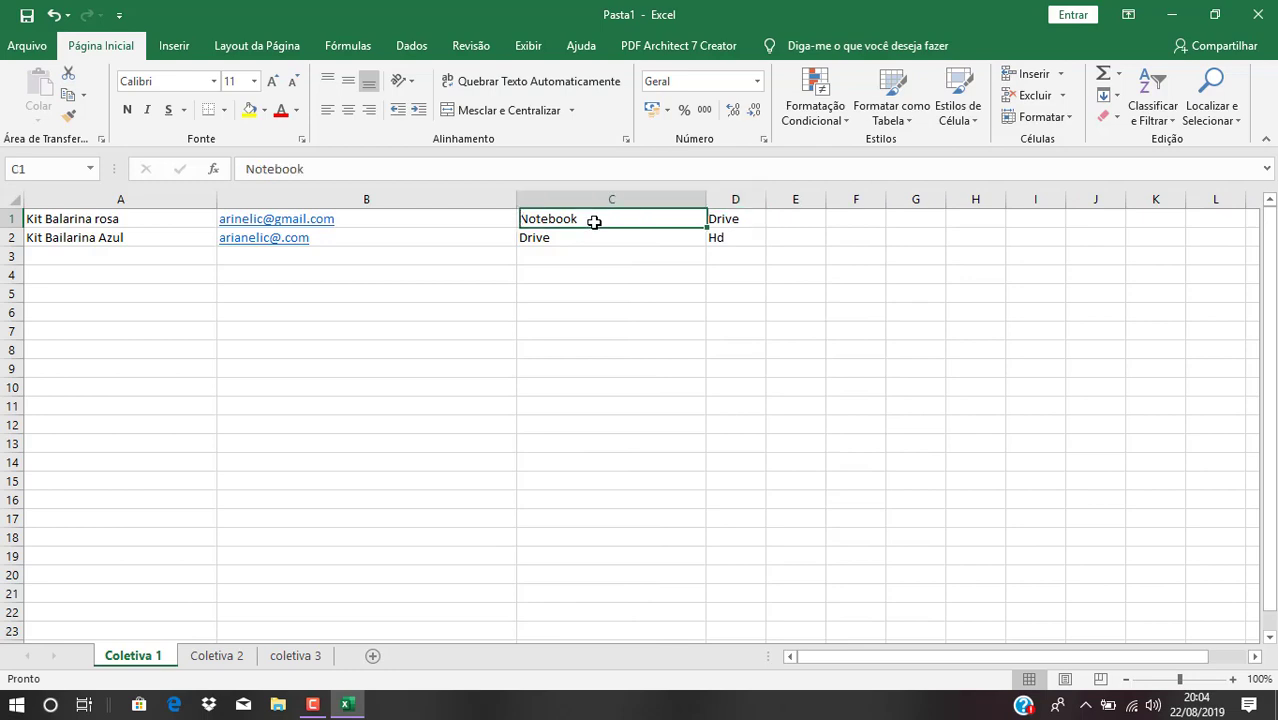
pyautogui.doubleClick(594, 221)
pyautogui.moveTo(594, 221); pyautogui.dragTo(497, 228)
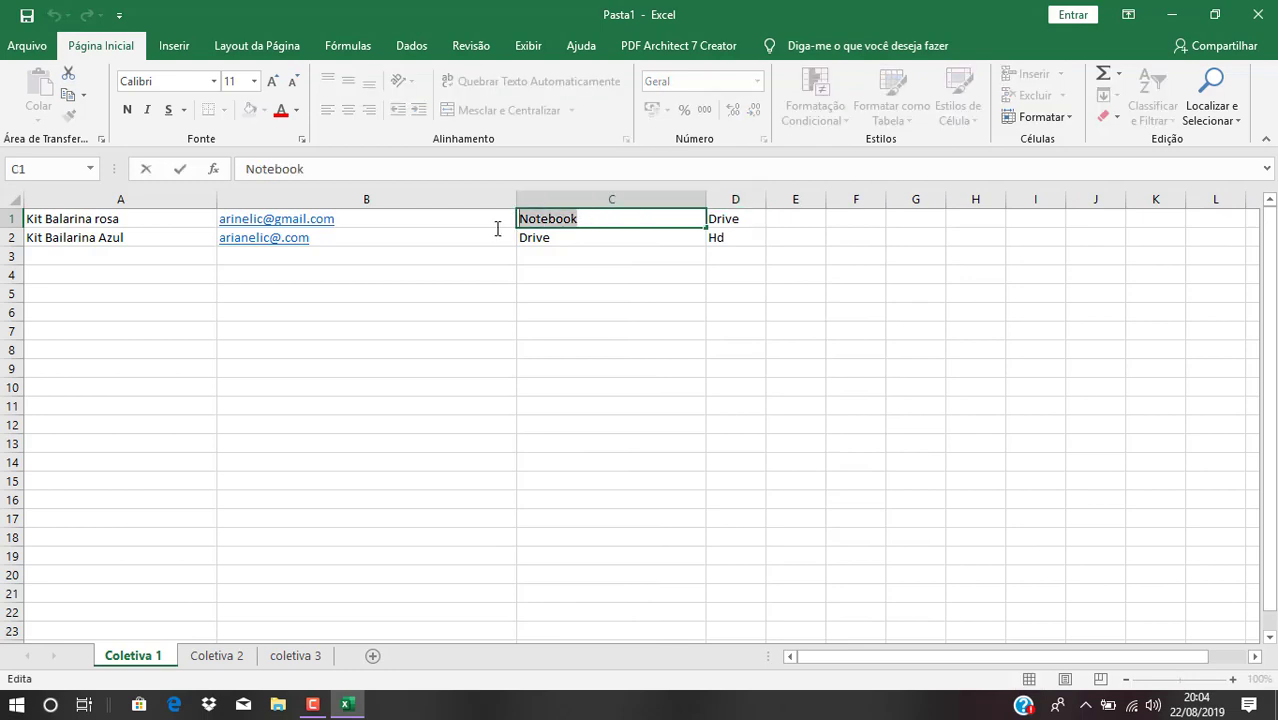
pyautogui.write('Pasta ')
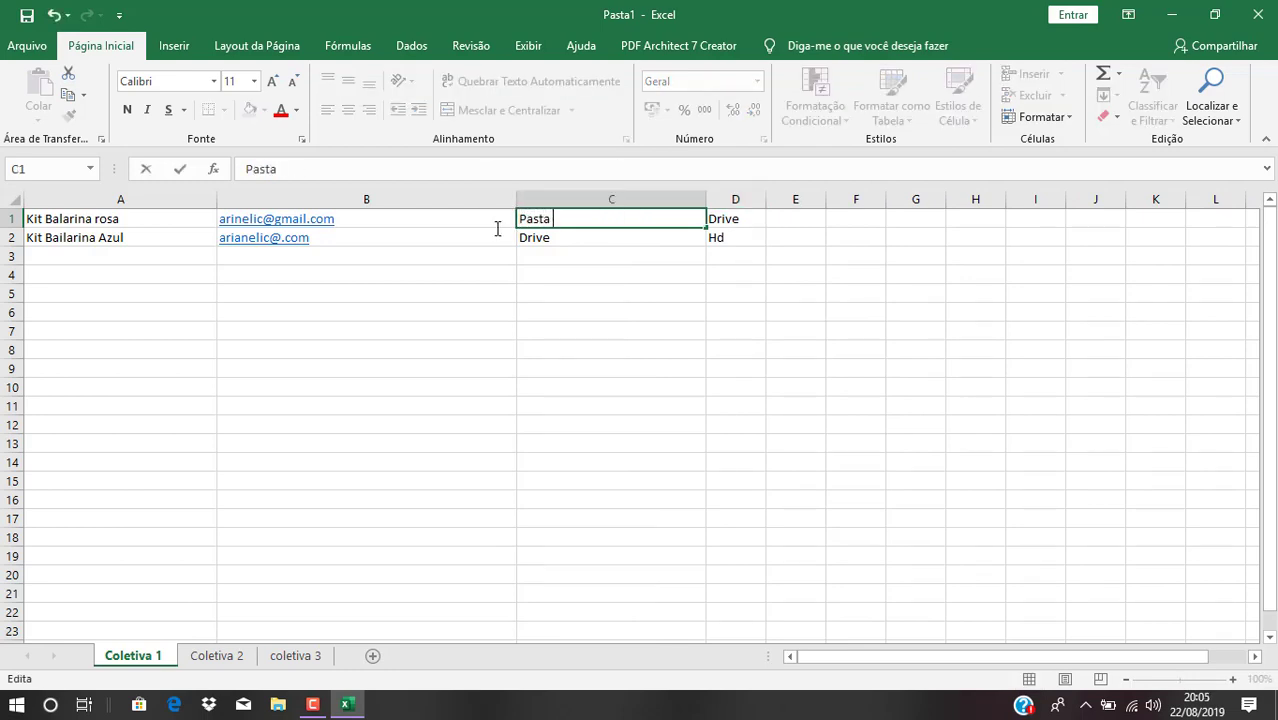
pyautogui.write('bailarina')
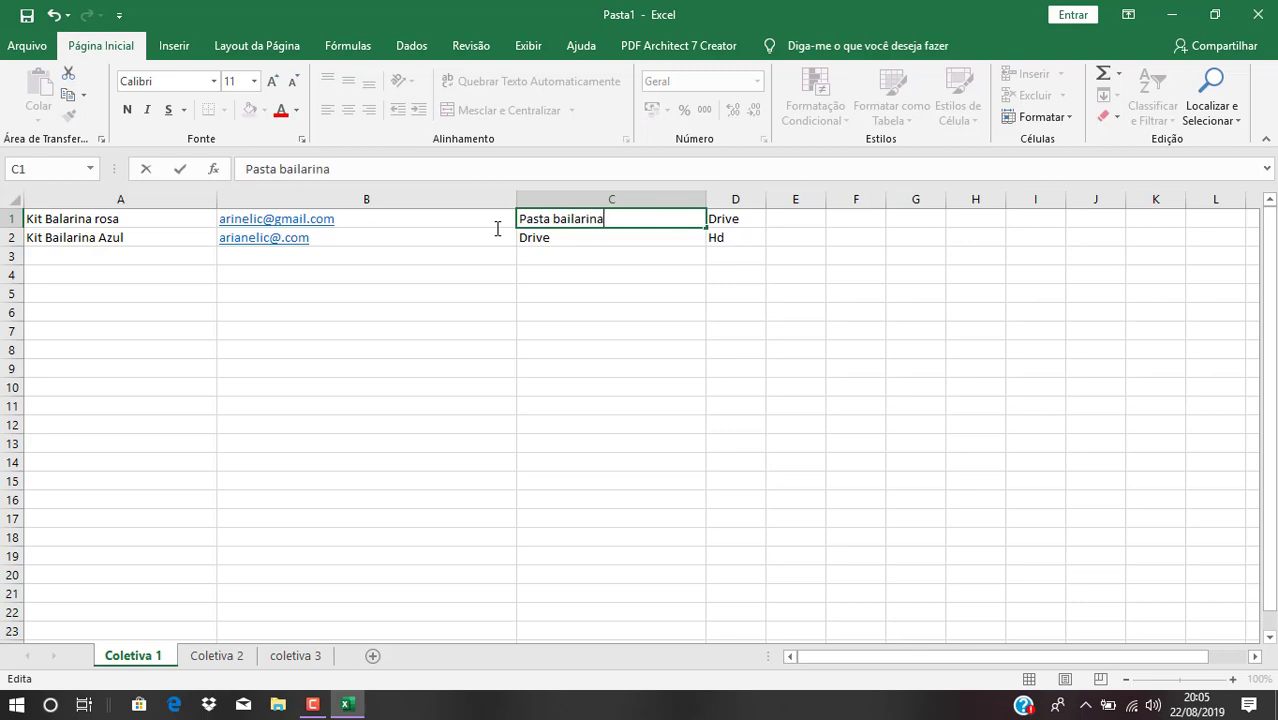
pyautogui.write(' Note')
# Fill row 3 with 'Kit Safari', the contact's e-mail, 'Pasta safari note' and 'Mega'
pyautogui.click(147, 261)
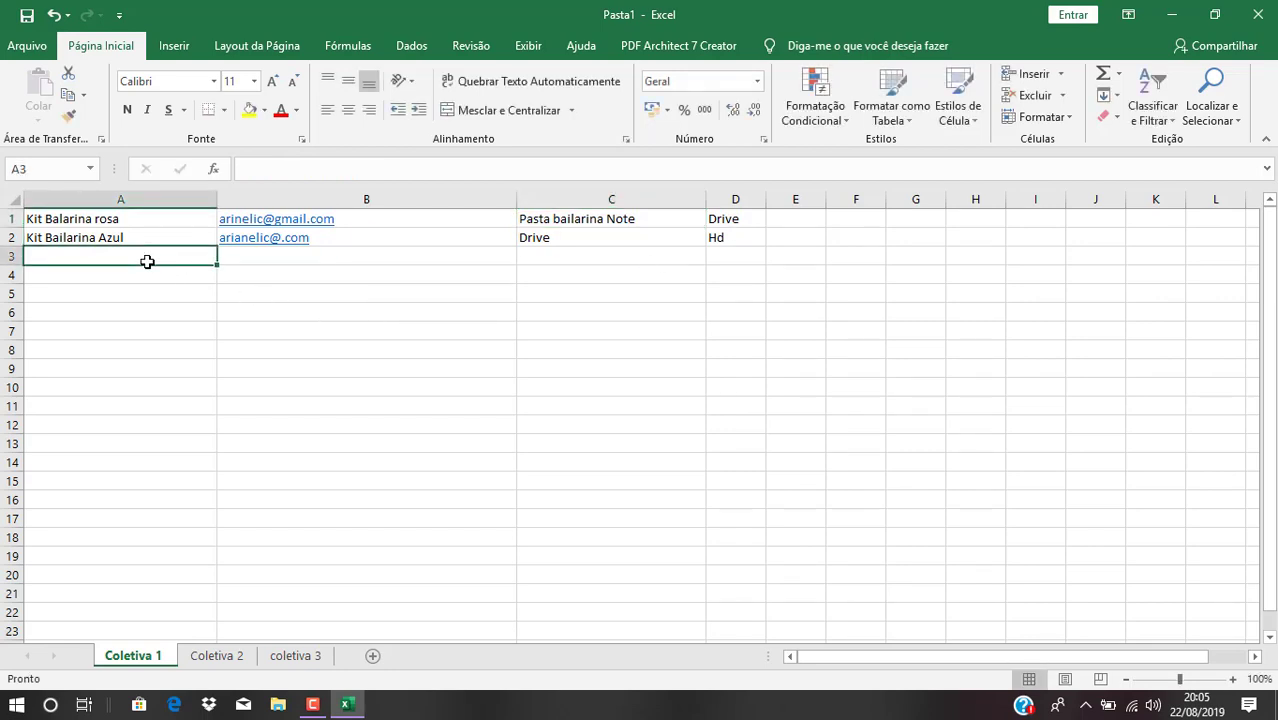
pyautogui.write('Kit Safari')
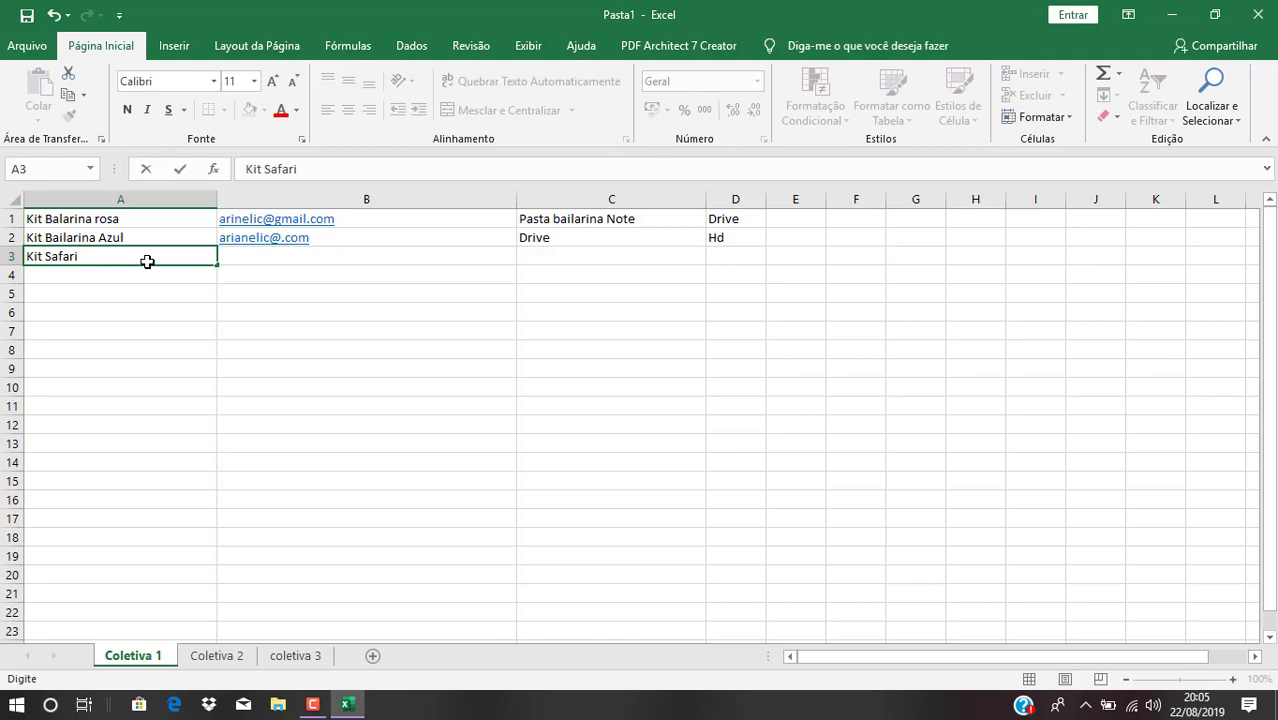
pyautogui.click(255, 257)
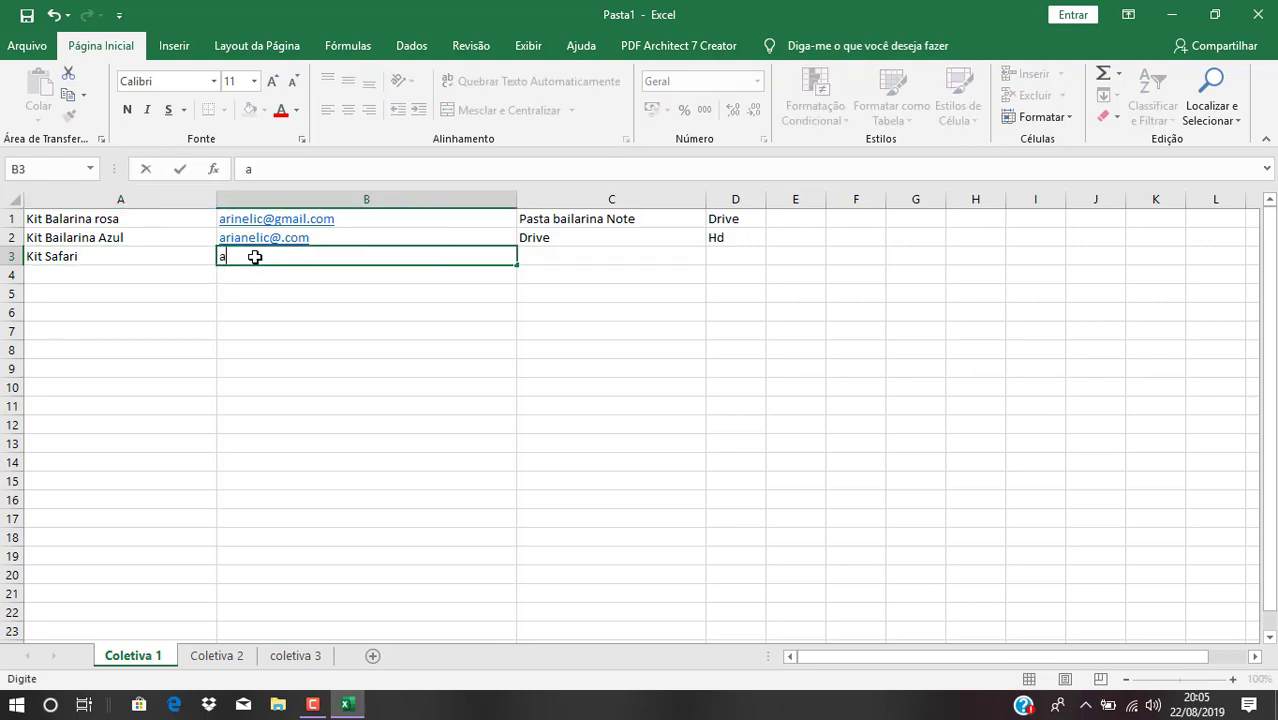
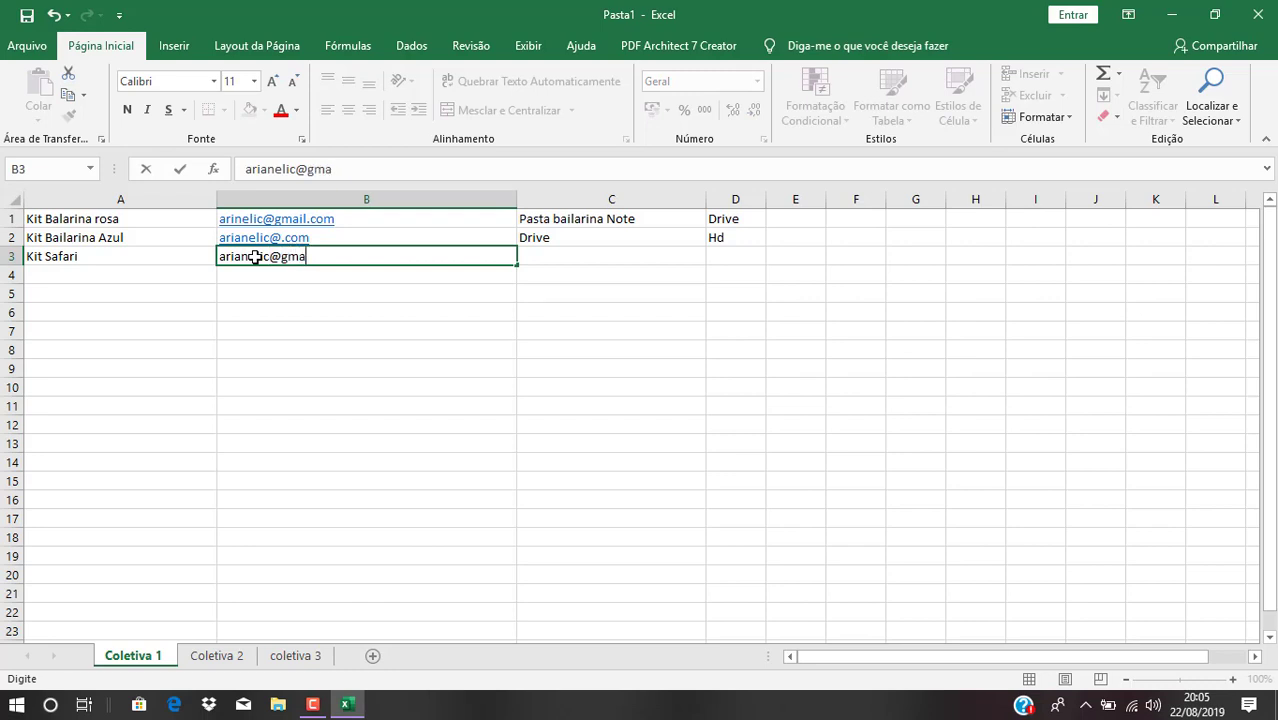
pyautogui.click(526, 259)
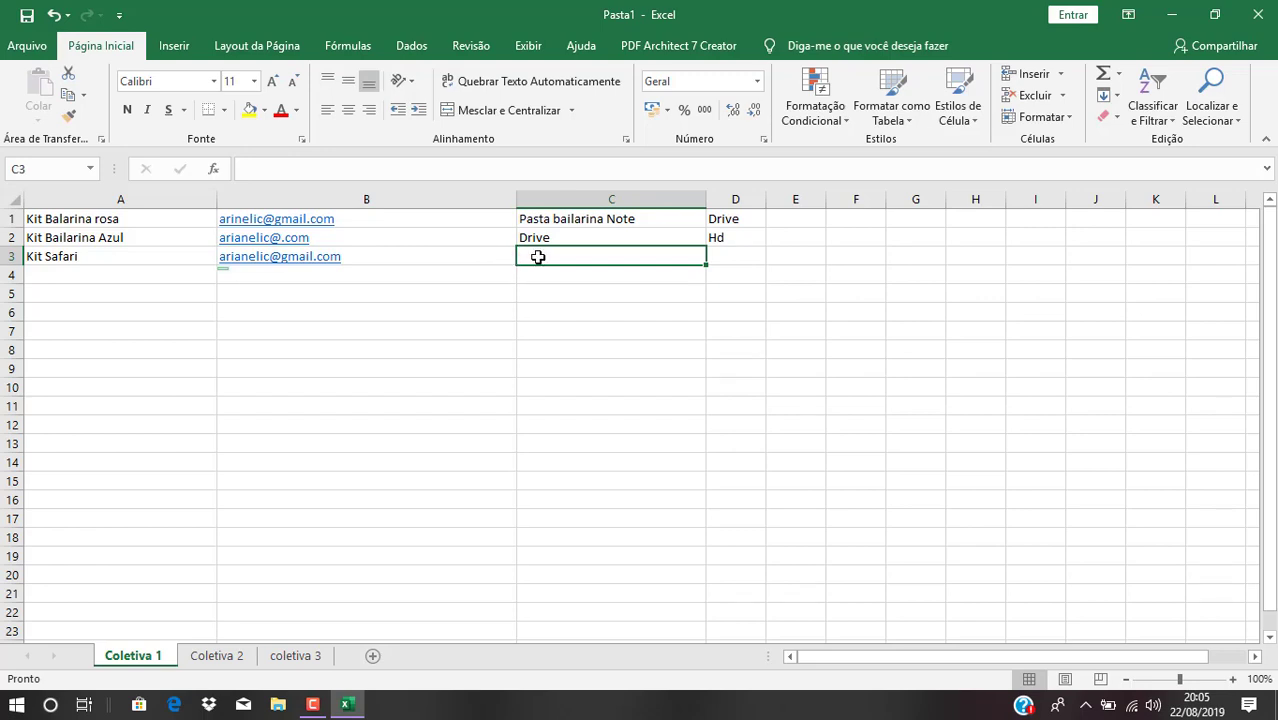
pyautogui.doubleClick(539, 258)
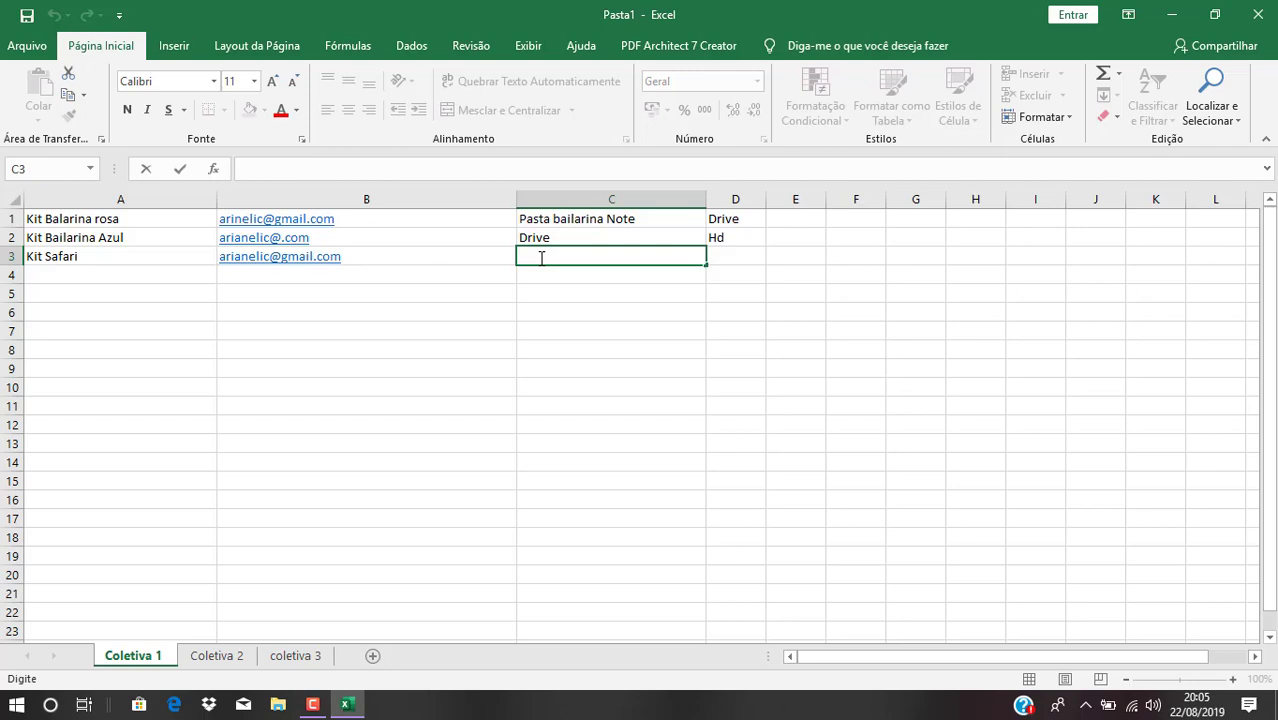
pyautogui.write('Pasta ')
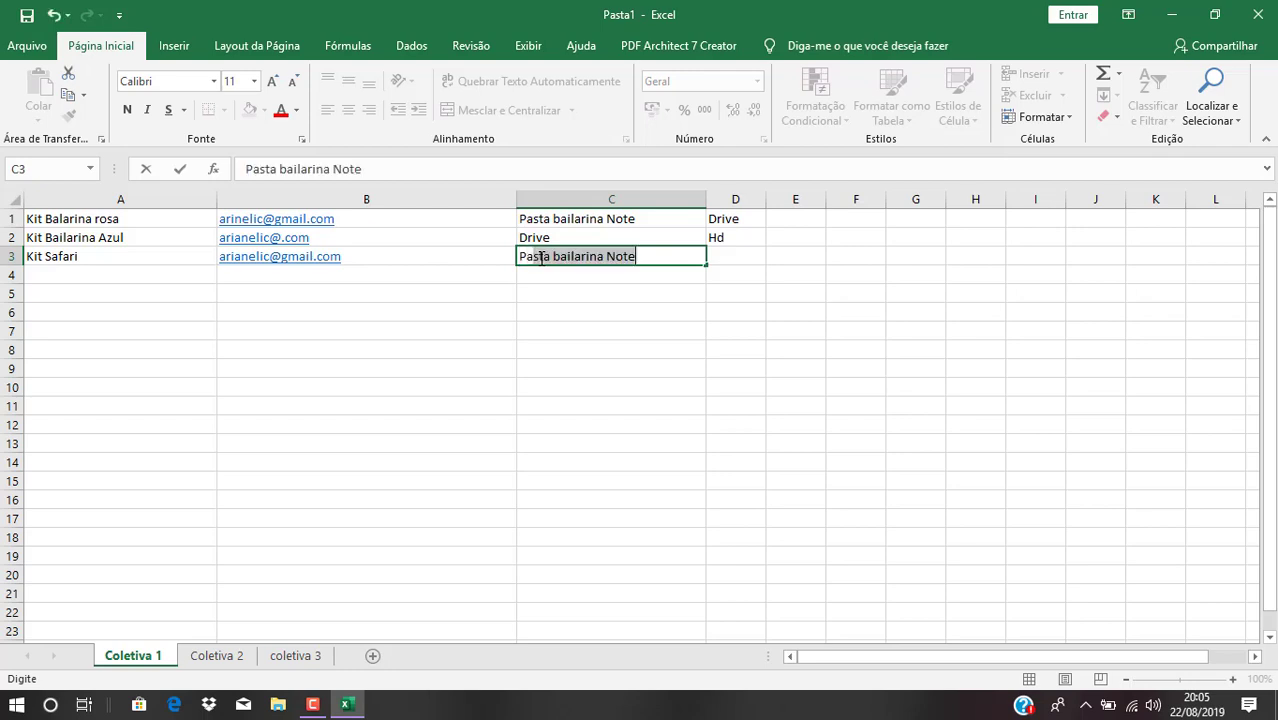
pyautogui.write('saf')
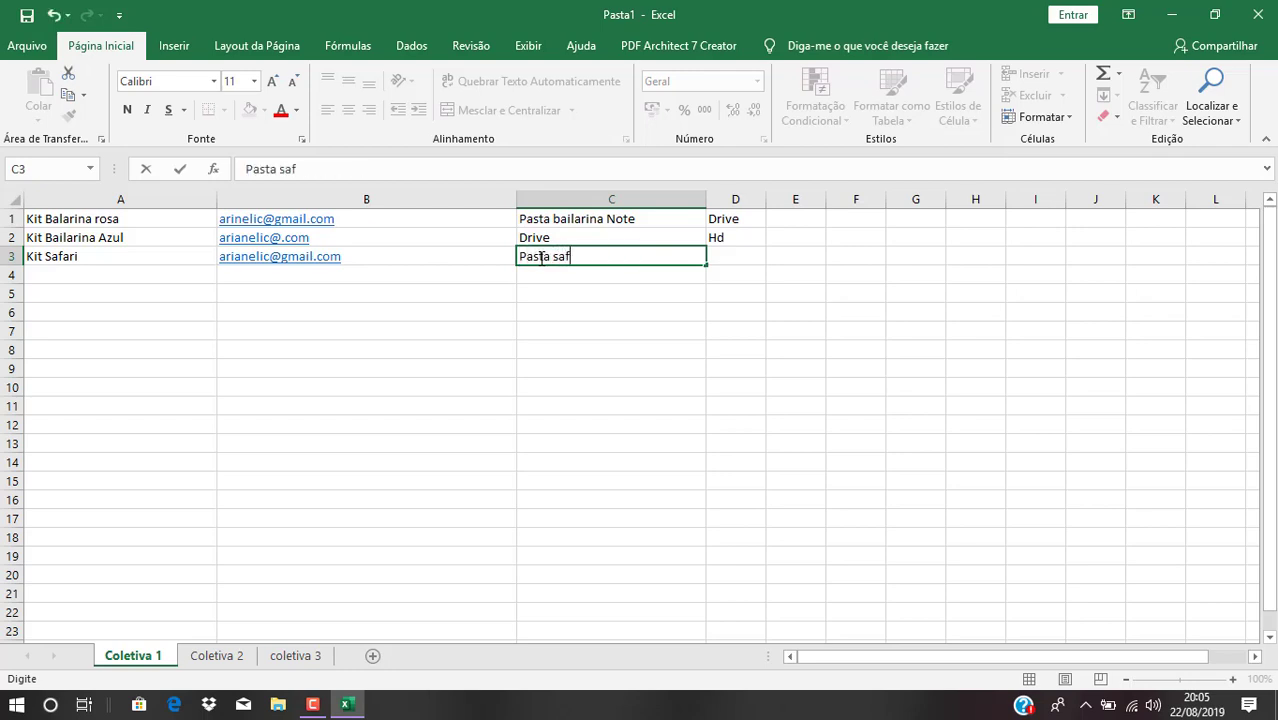
pyautogui.write('ari note')
pyautogui.click(716, 256)
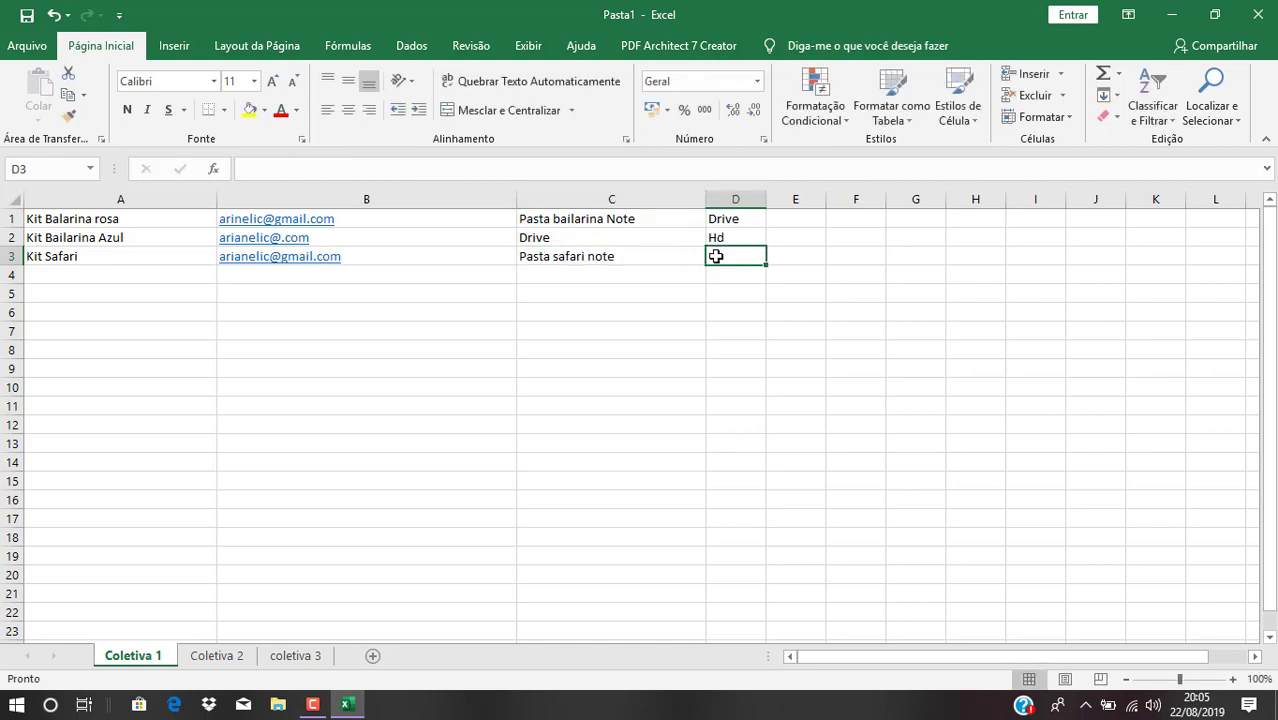
pyautogui.write('Me')
pyautogui.write('ga')
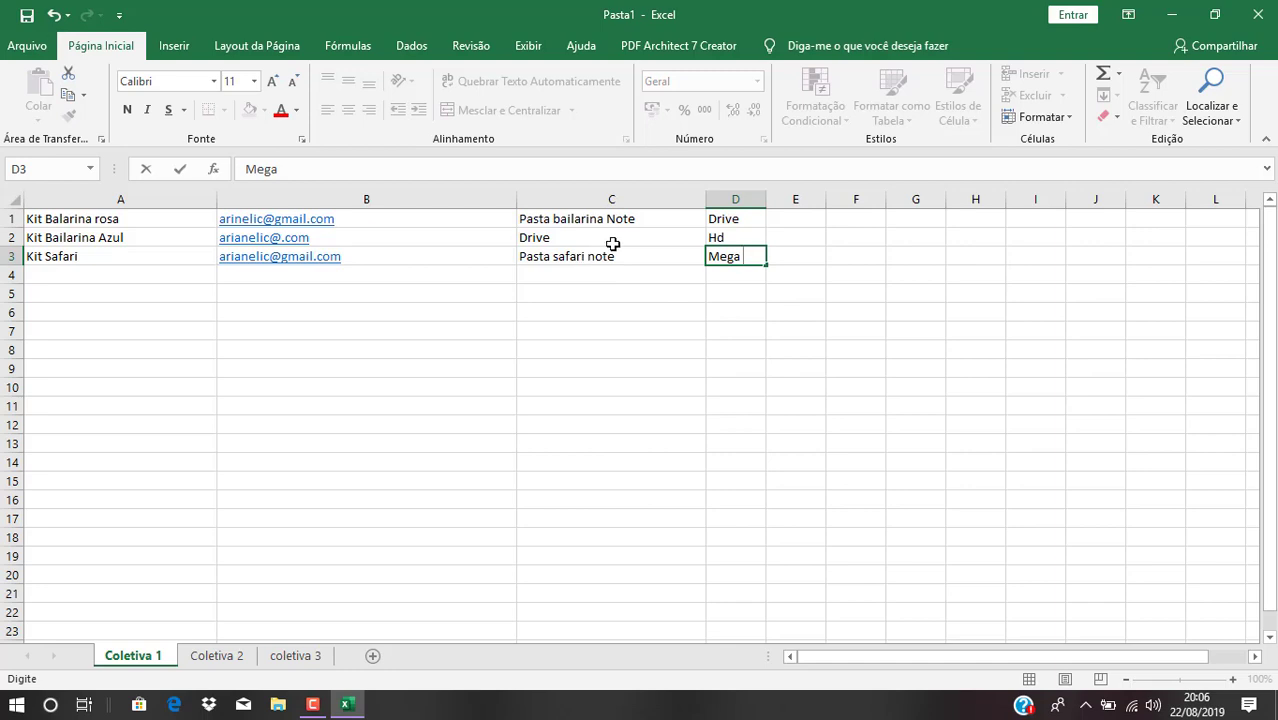
# Minimize Excel, launch Chrome and search for 'Google docs'
pyautogui.click(1172, 16)
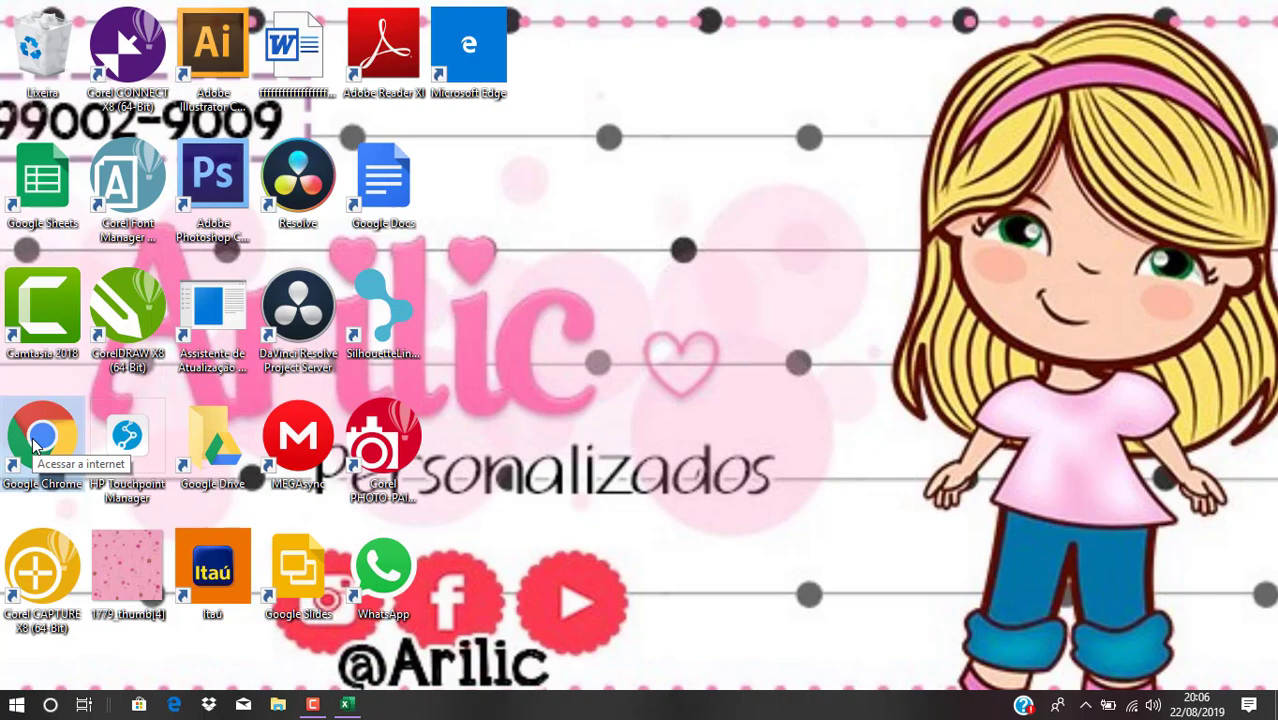
pyautogui.doubleClick(37, 442)
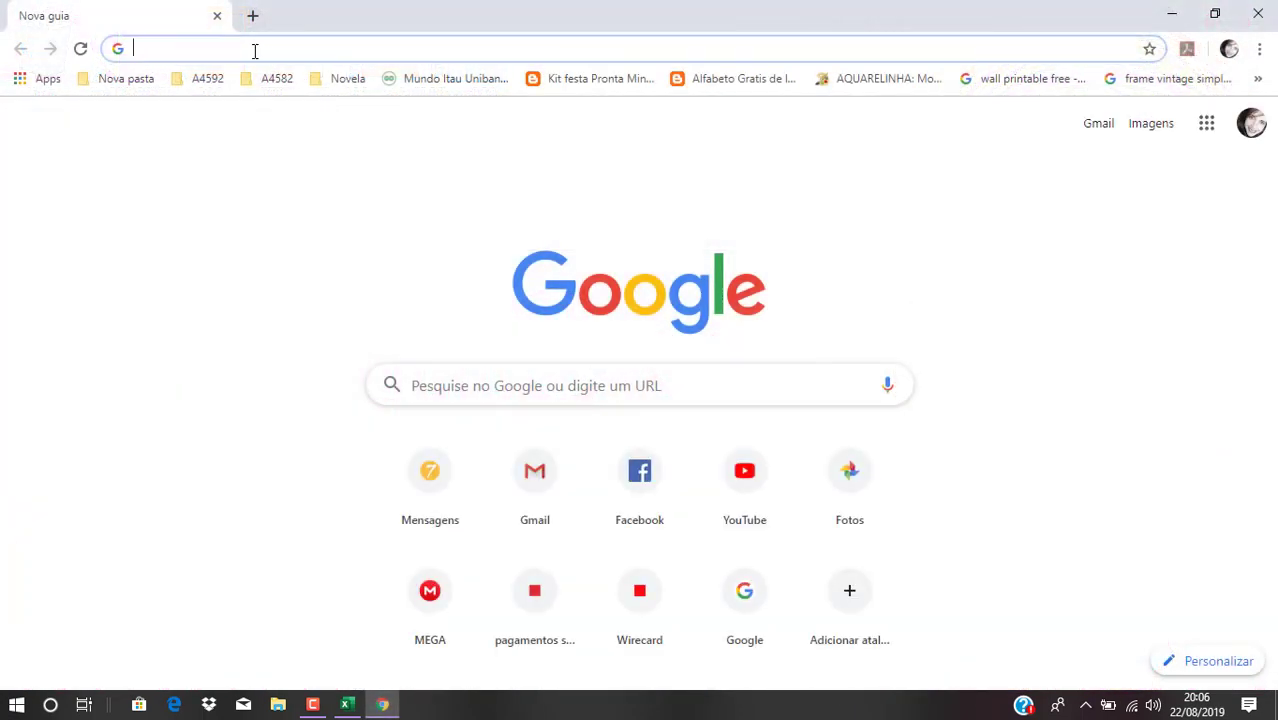
pyautogui.write('G')
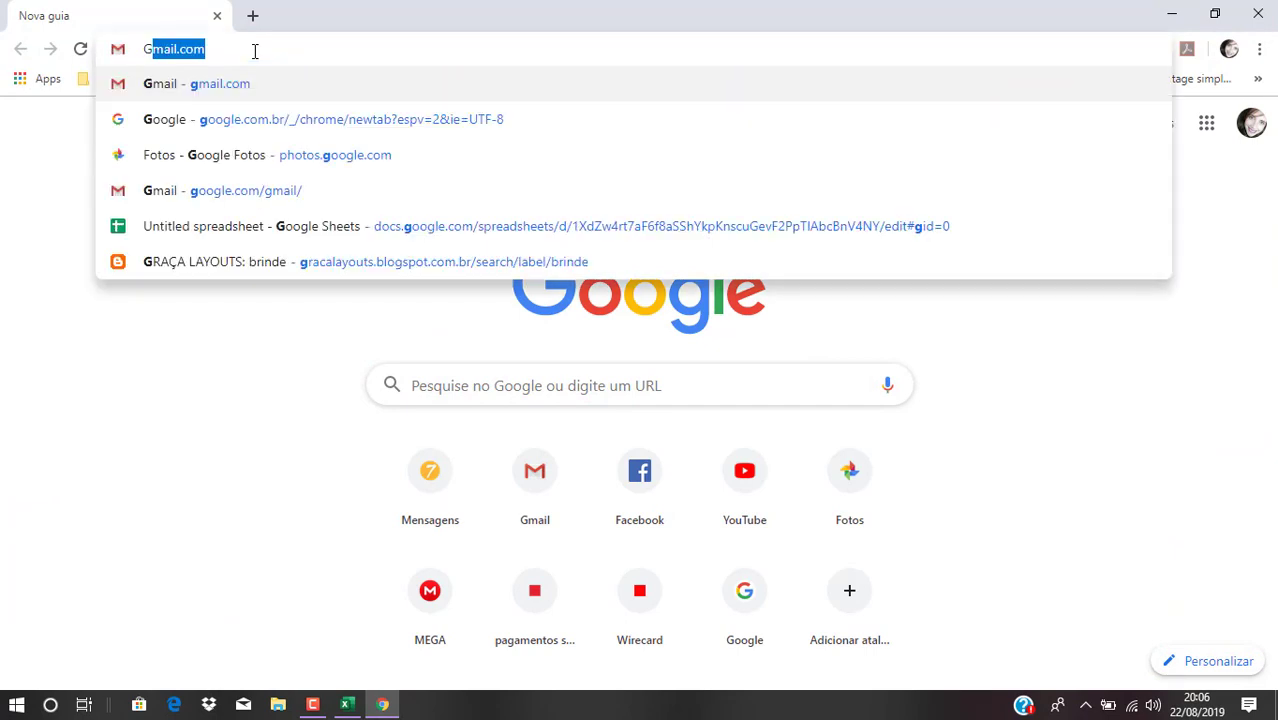
pyautogui.write('oogle docs')
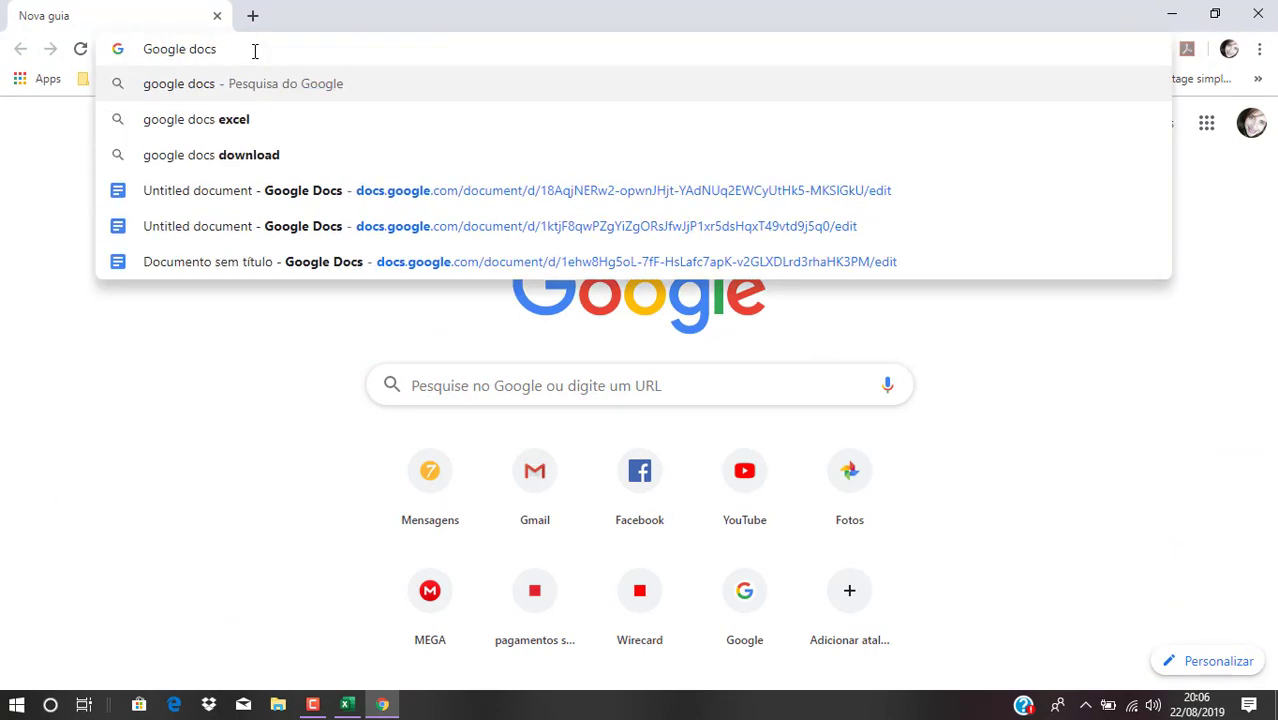
pyautogui.press('Return')
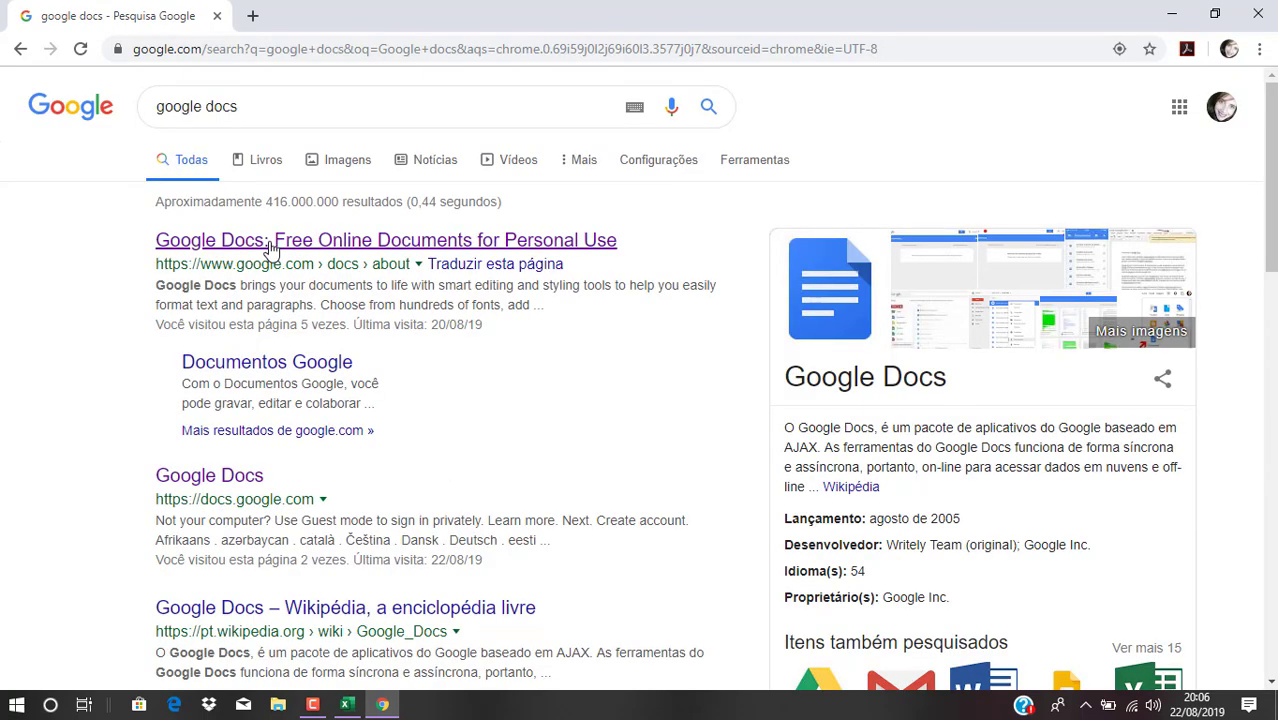
# Go from the Google Docs search result to the document list and show the apps menu
pyautogui.click(267, 249)
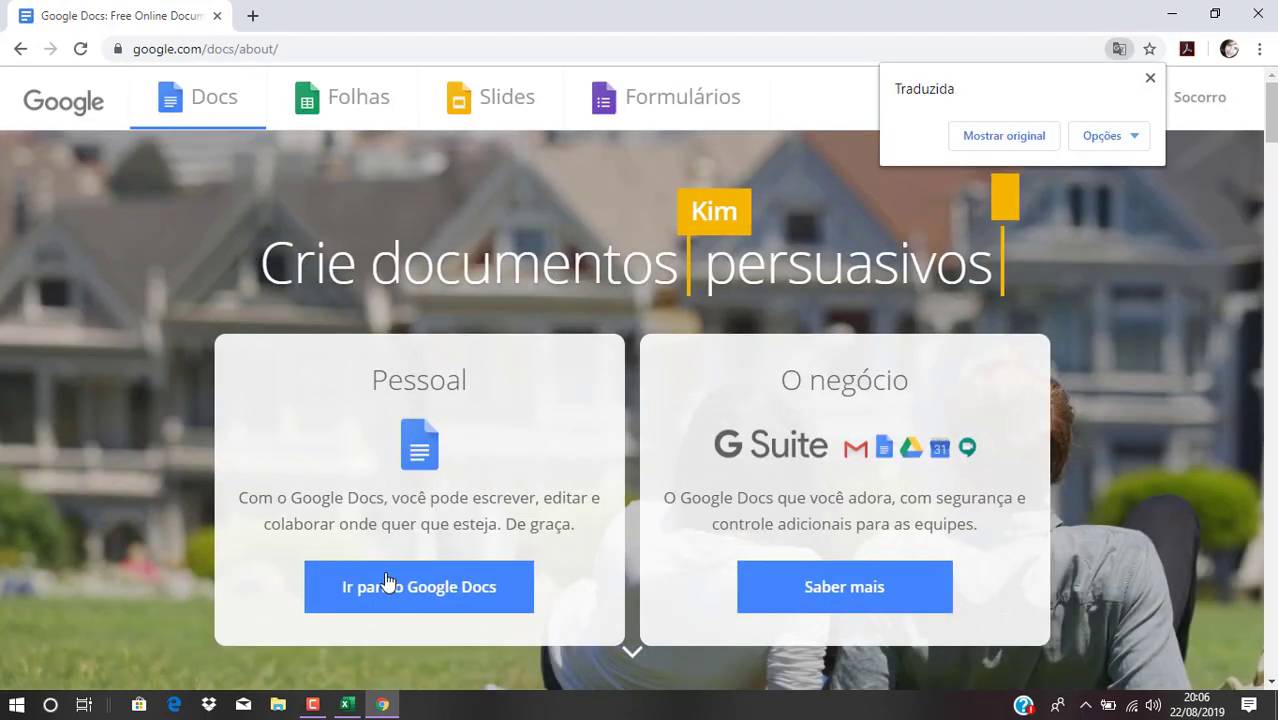
pyautogui.click(393, 589)
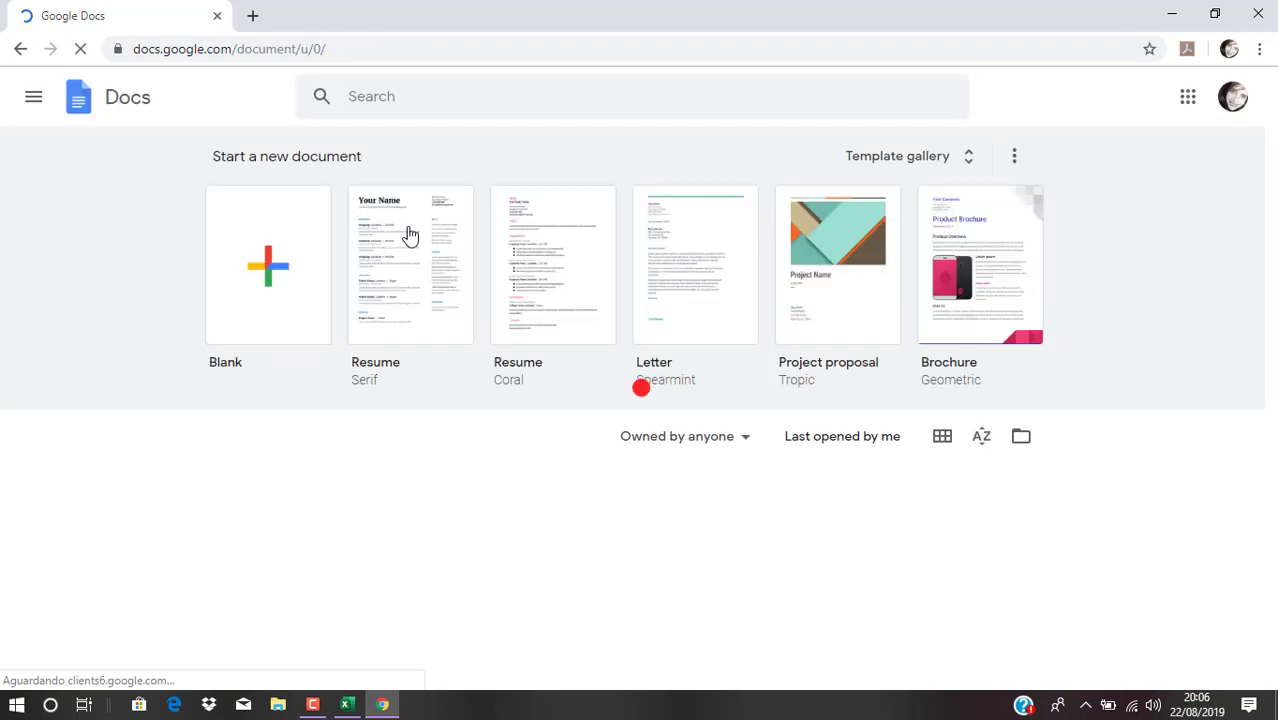
pyautogui.click(34, 100)
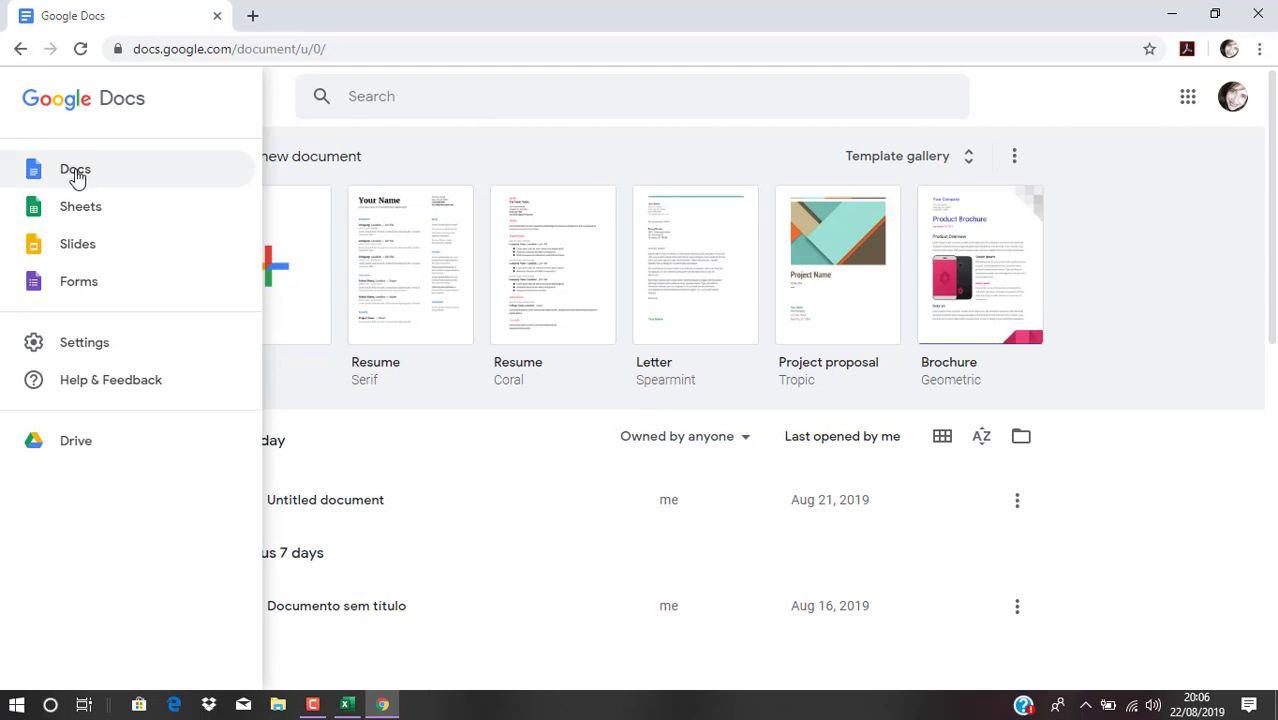
# Create a blank Google Sheets spreadsheet, add Sheet2, and double column A's width
pyautogui.click(116, 216)
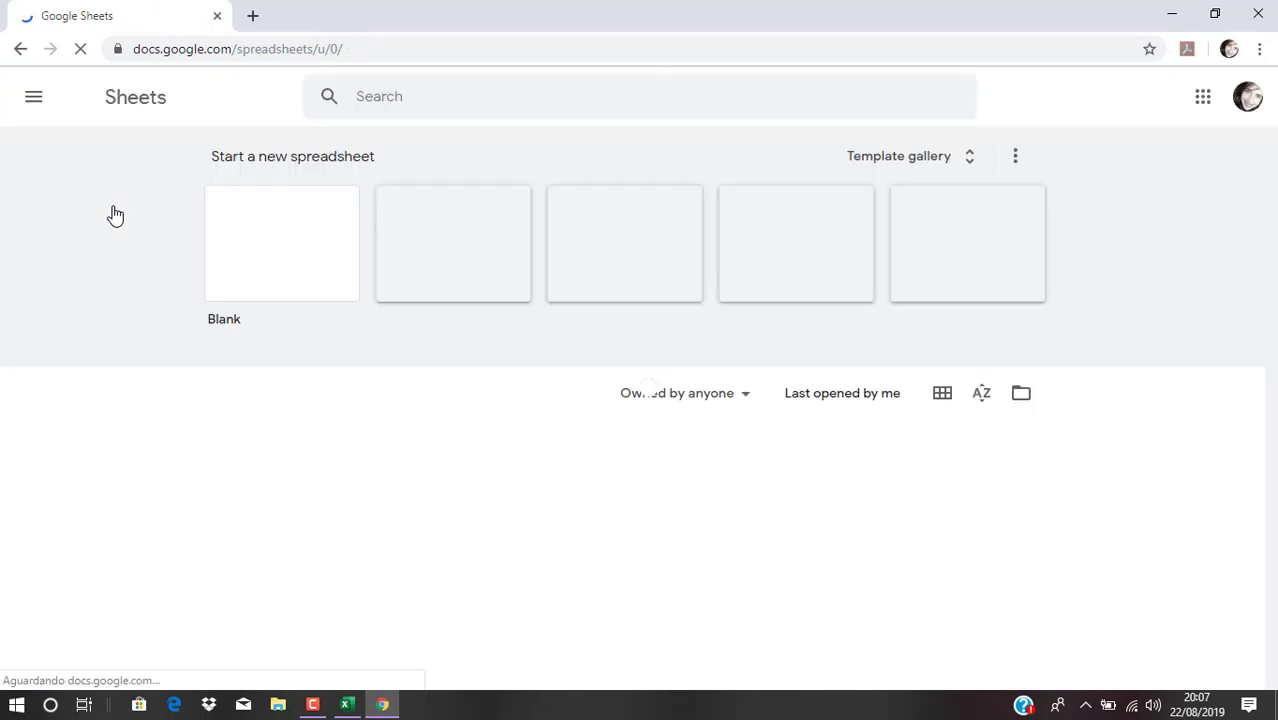
pyautogui.click(294, 265)
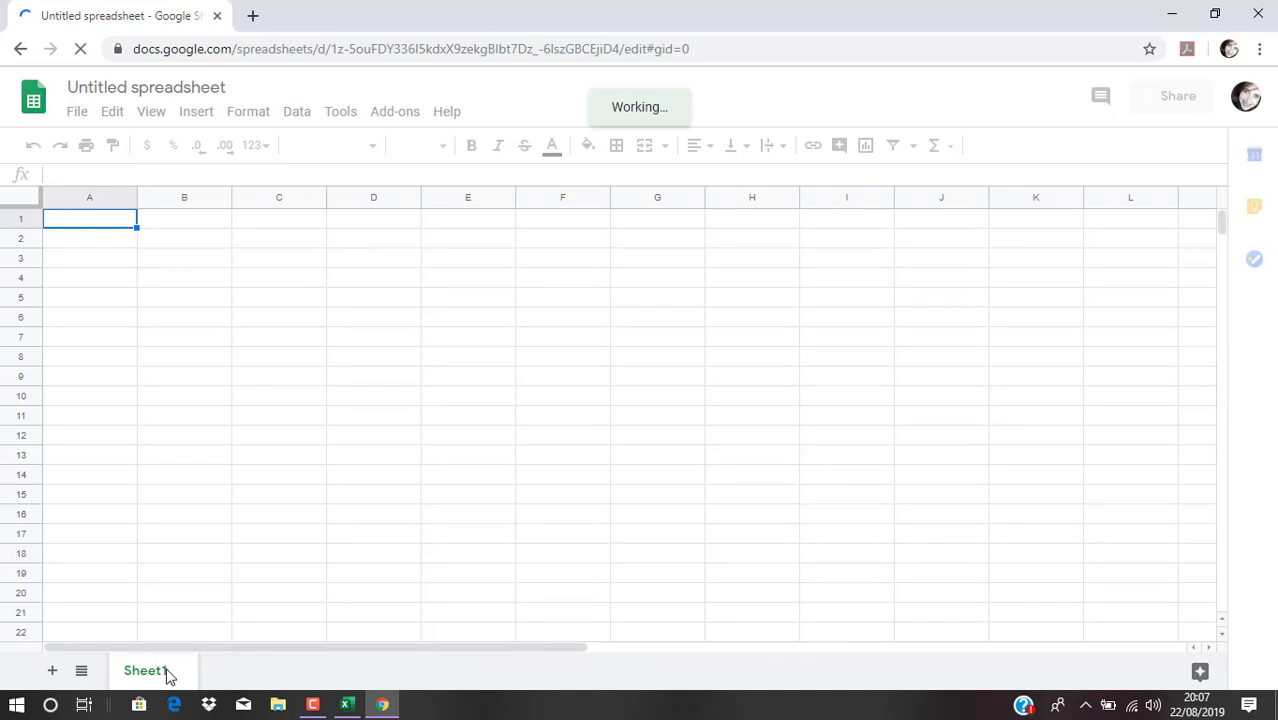
pyautogui.doubleClick(162, 677)
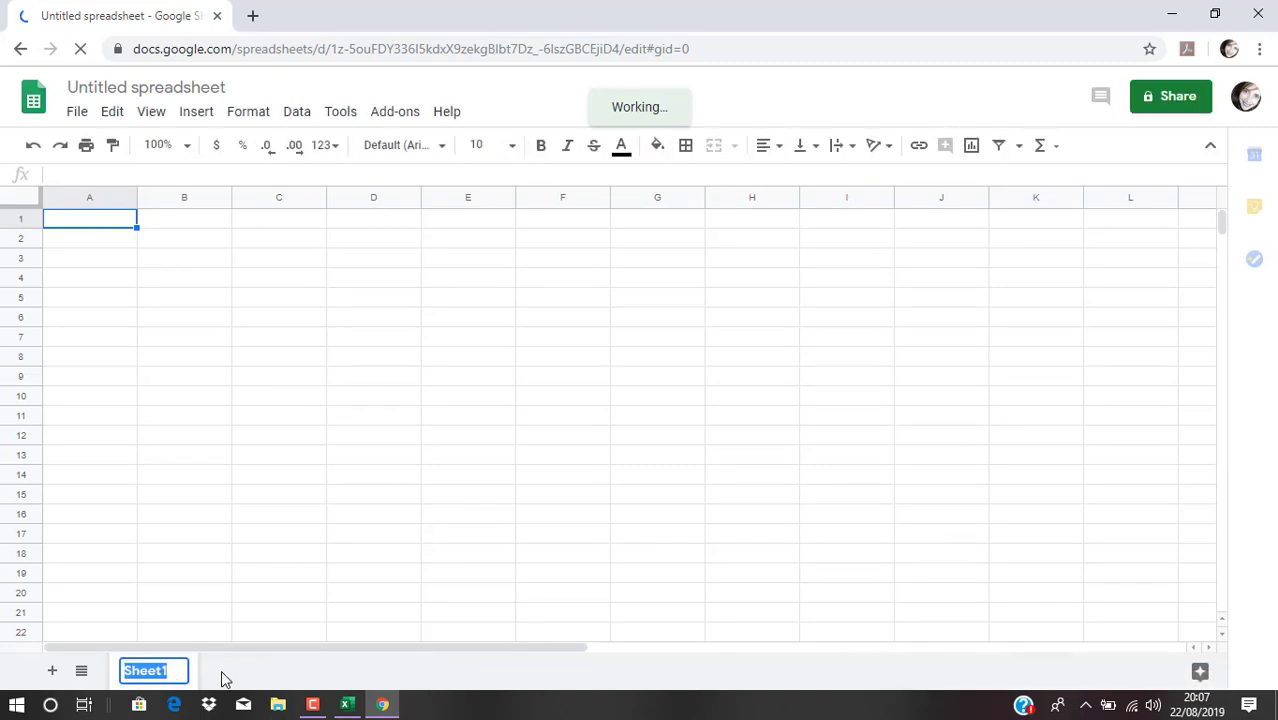
pyautogui.click(82, 676)
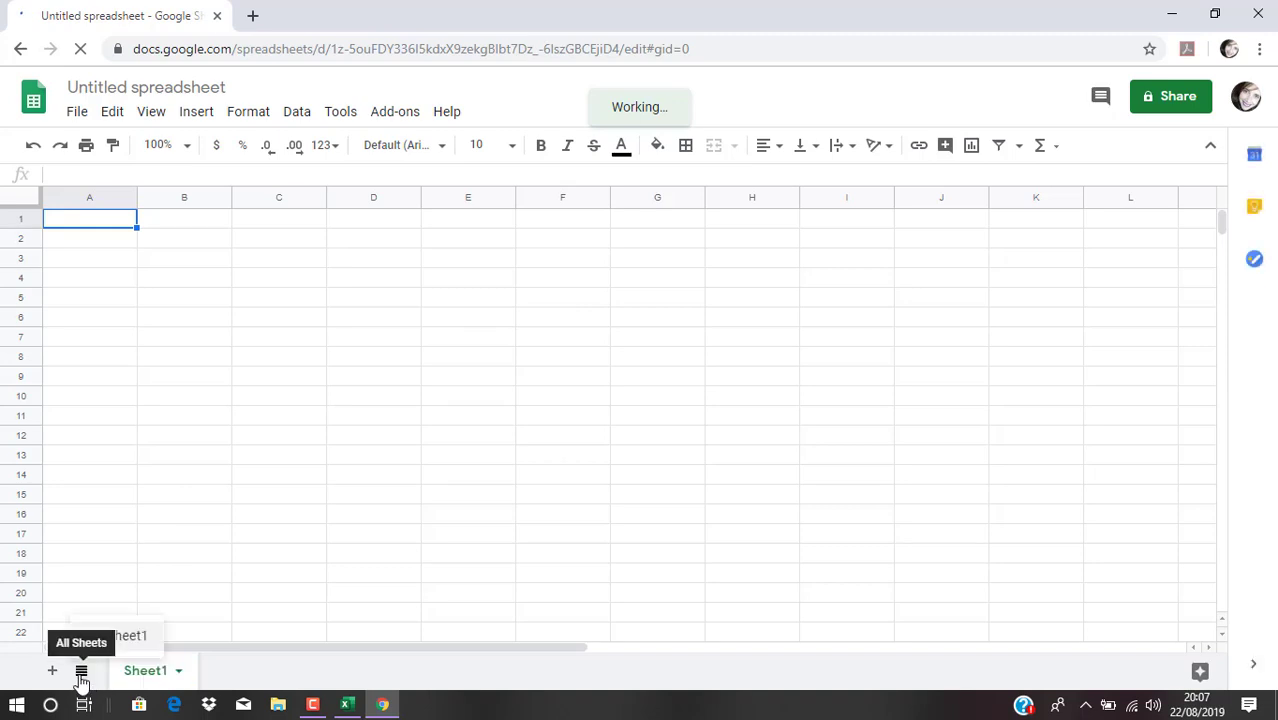
pyautogui.click(52, 672)
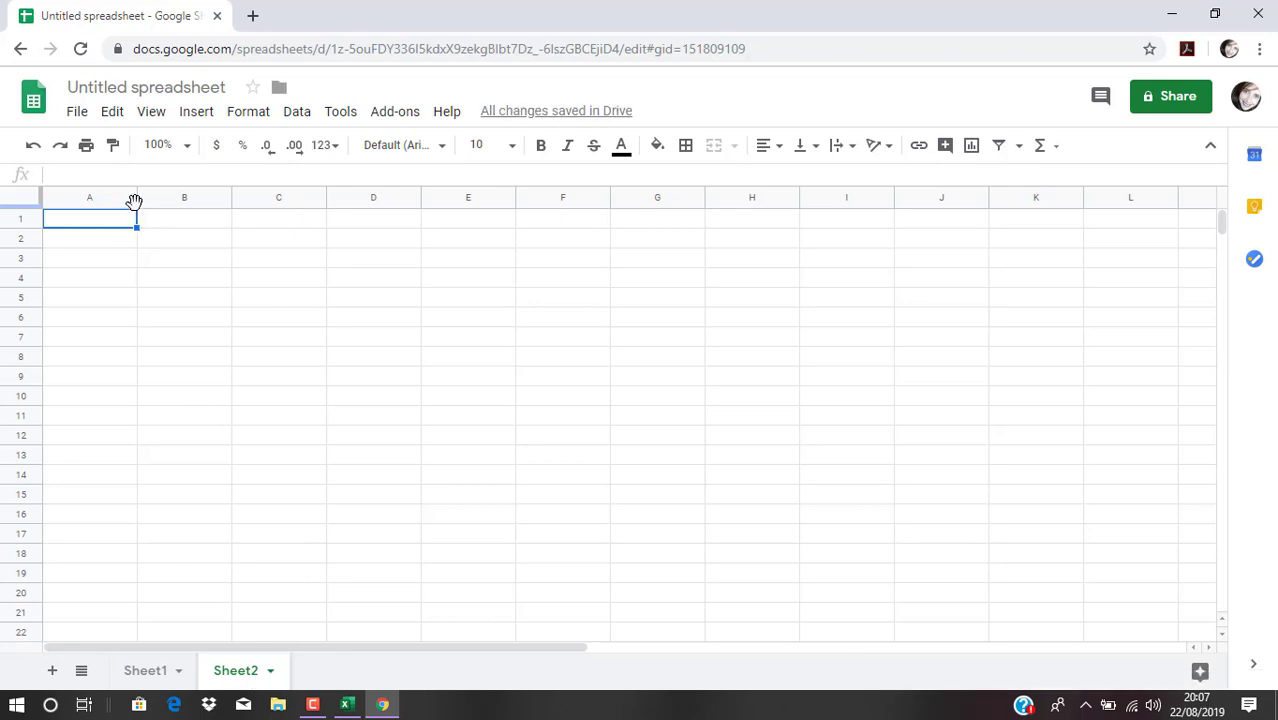
pyautogui.moveTo(134, 197); pyautogui.dragTo(236, 197)
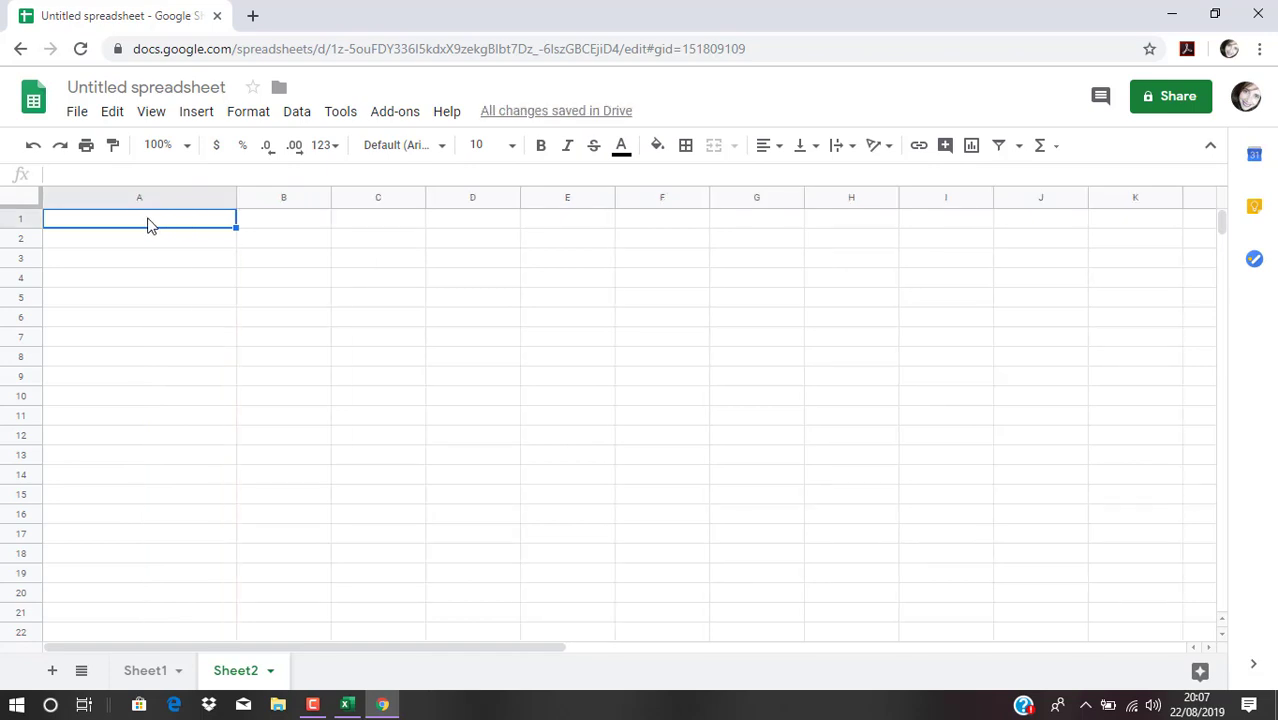
# Enter 'Kit bailarina rosa' in A1, widen column B, and type the e-mail start in B1
pyautogui.write('Kit bai')
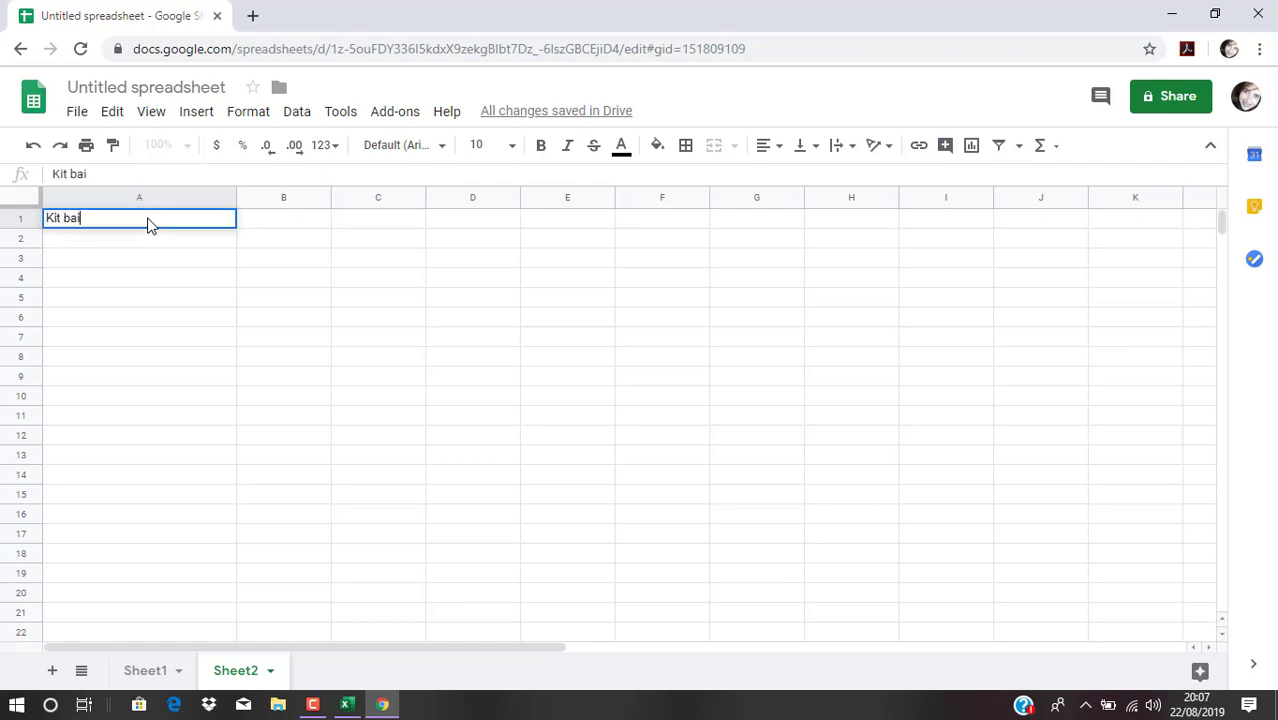
pyautogui.write('larina rosa')
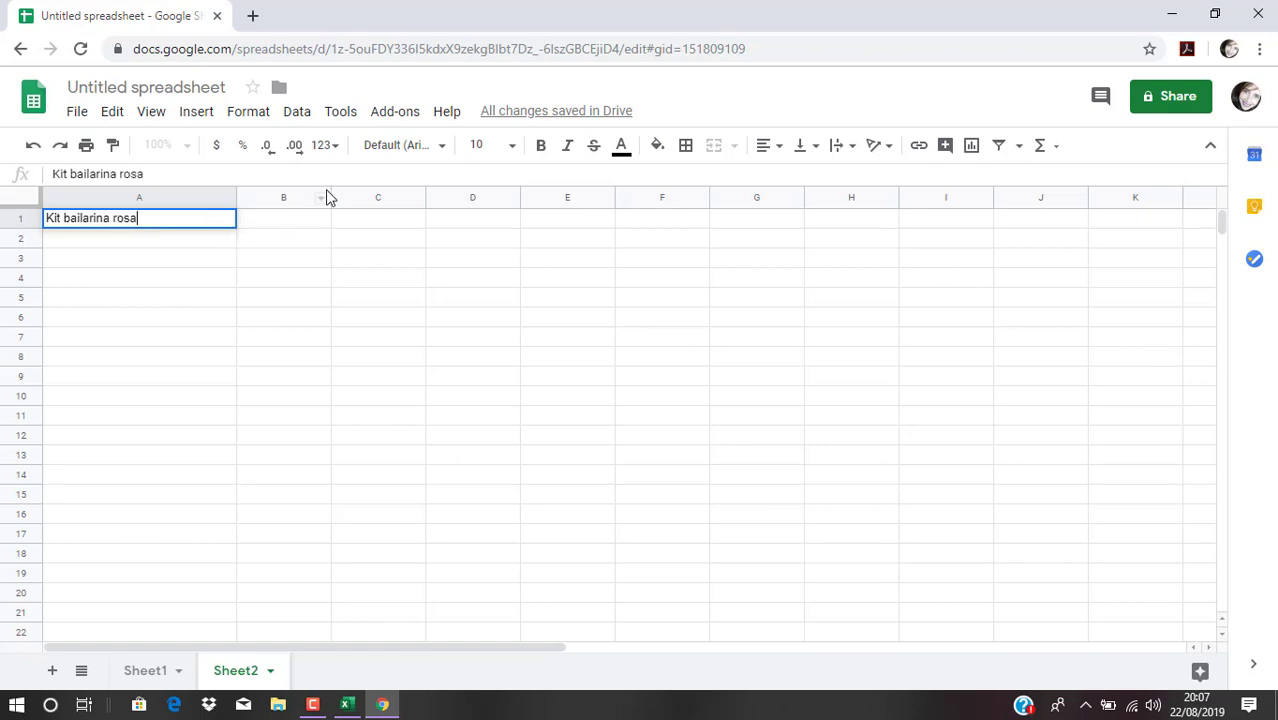
pyautogui.moveTo(331, 197); pyautogui.dragTo(522, 197)
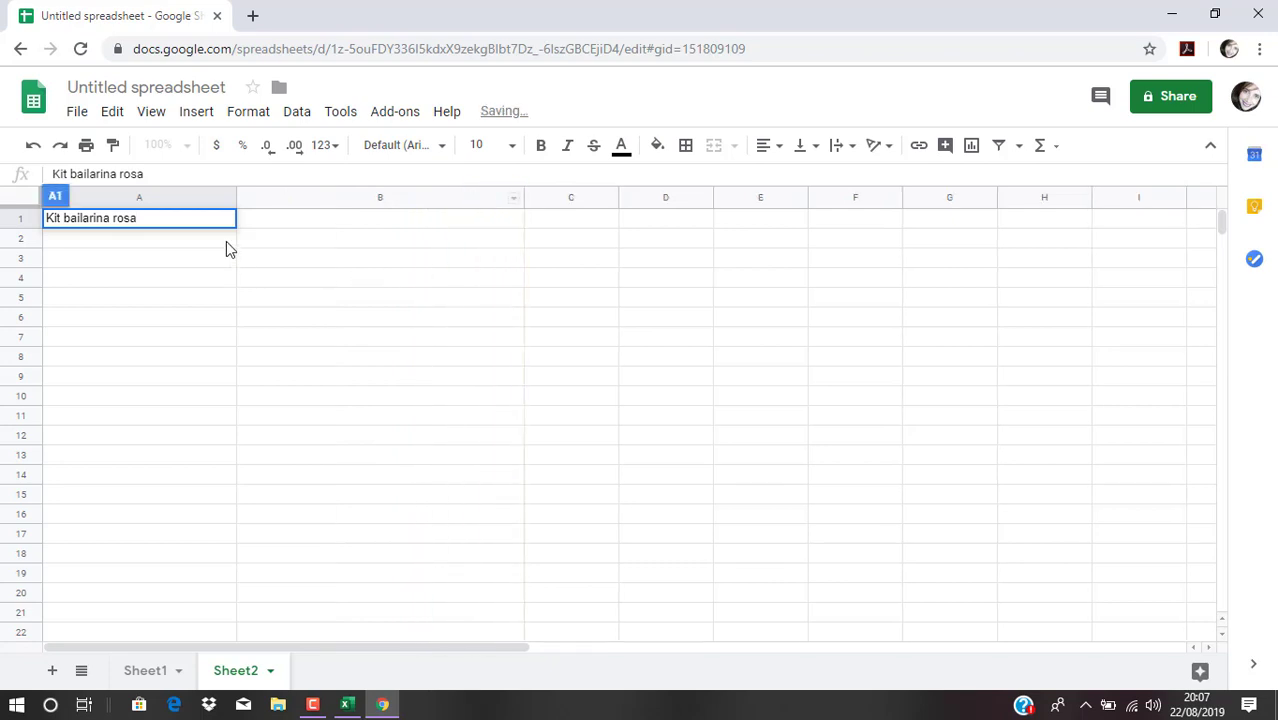
pyautogui.click(274, 221)
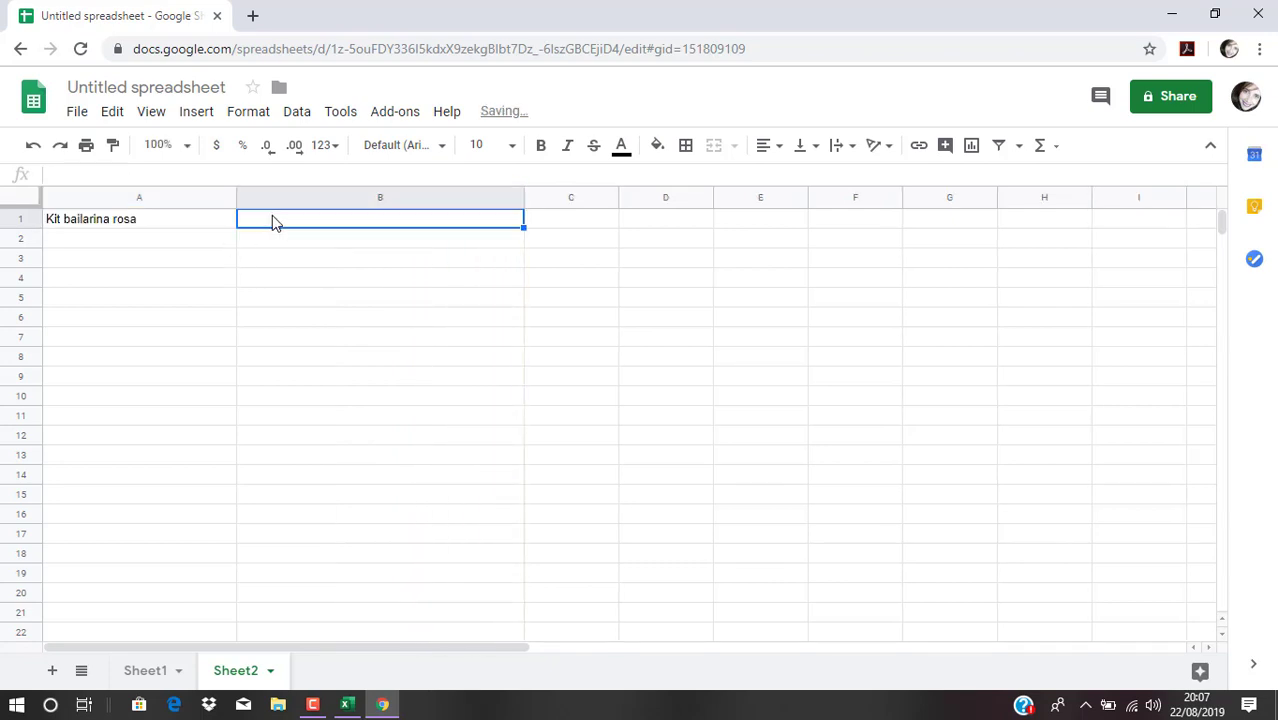
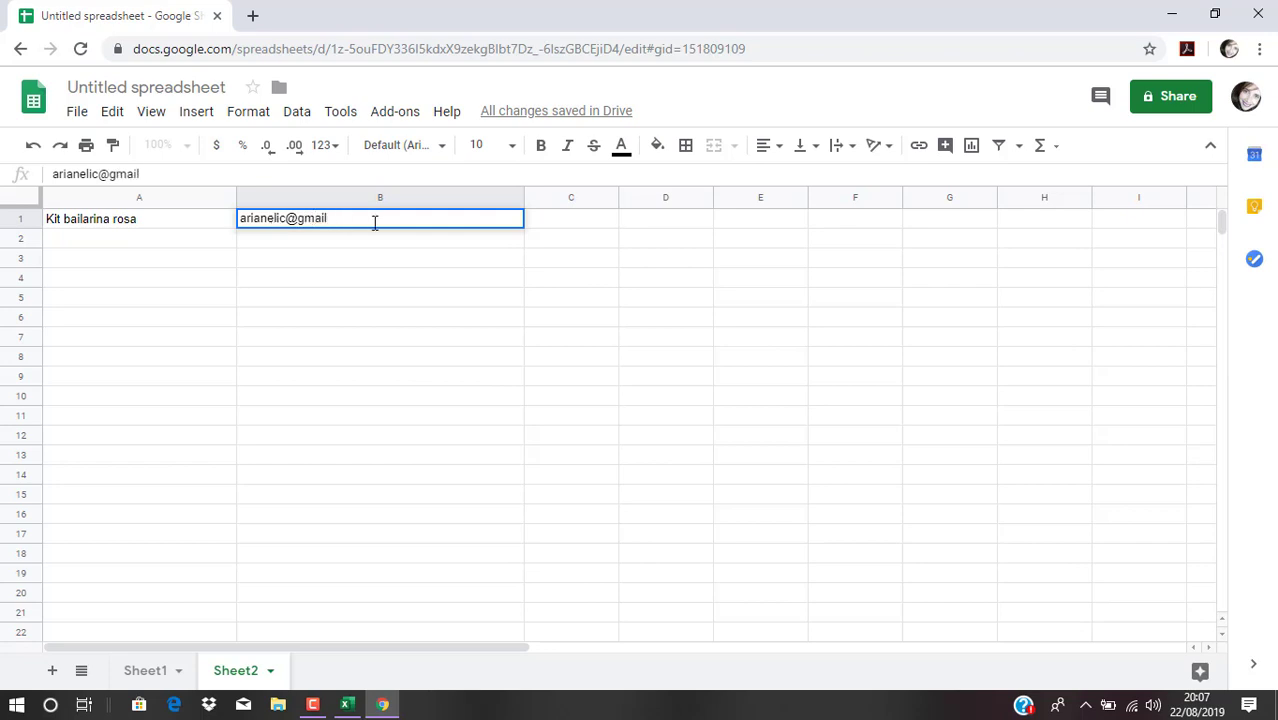
pyautogui.click(563, 222)
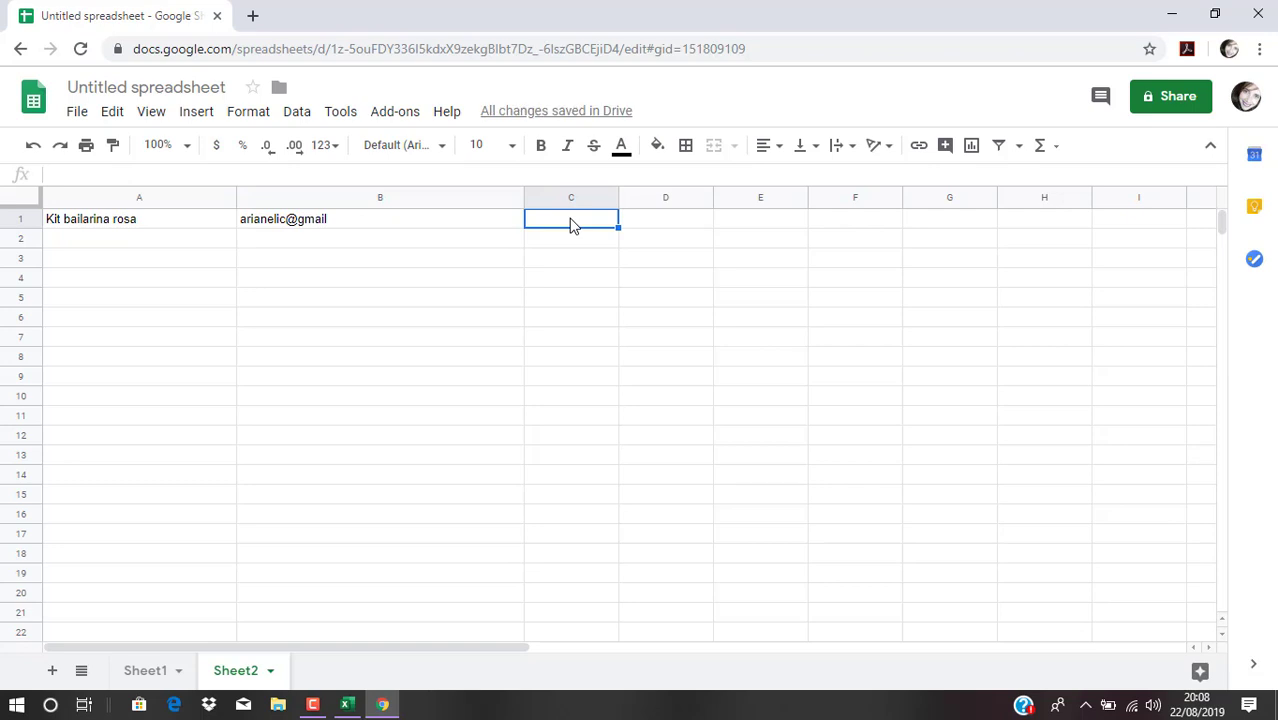
# Append '.com' to the e-mail in B1 and widen column C
pyautogui.click(380, 224)
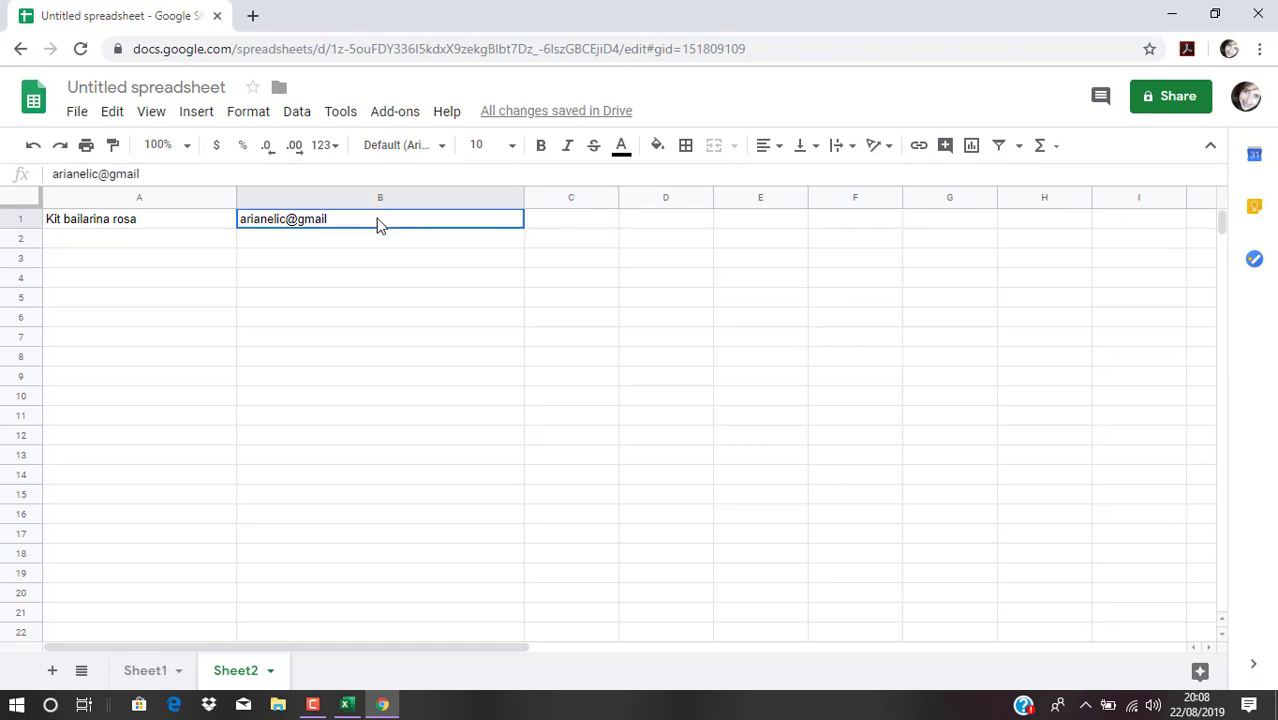
pyautogui.doubleClick(380, 224)
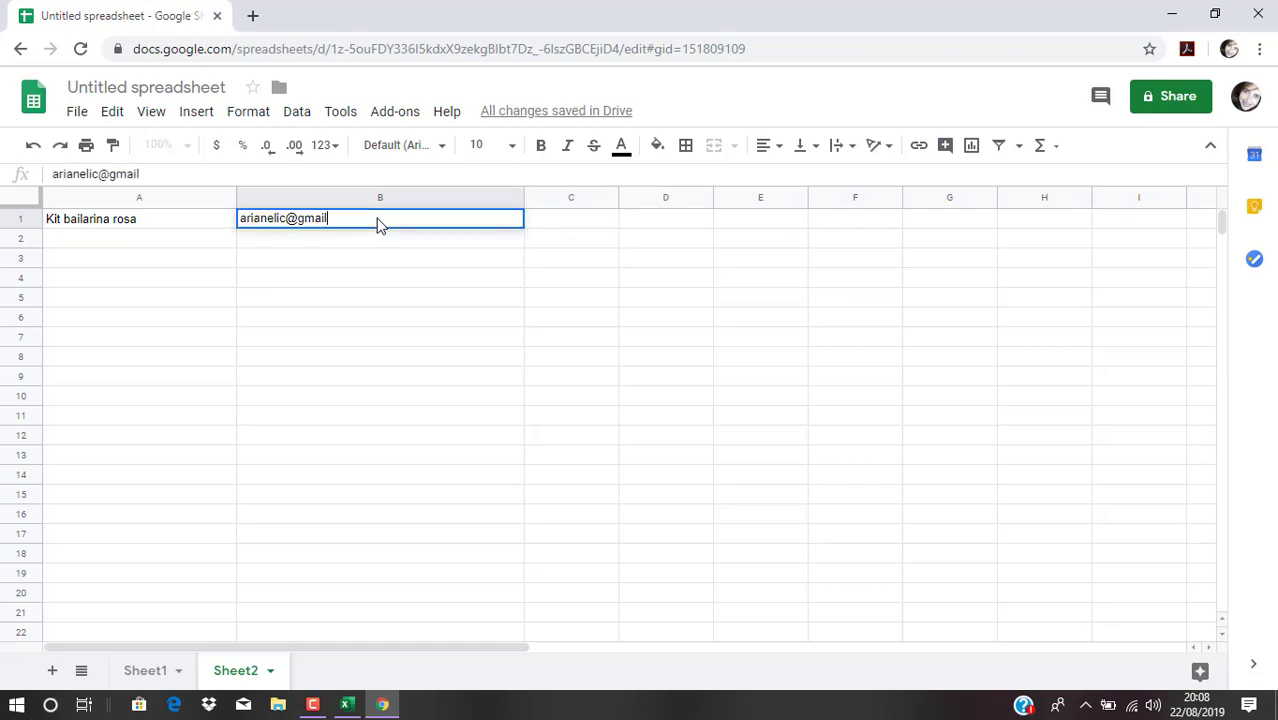
pyautogui.write('.com')
pyautogui.click(539, 220)
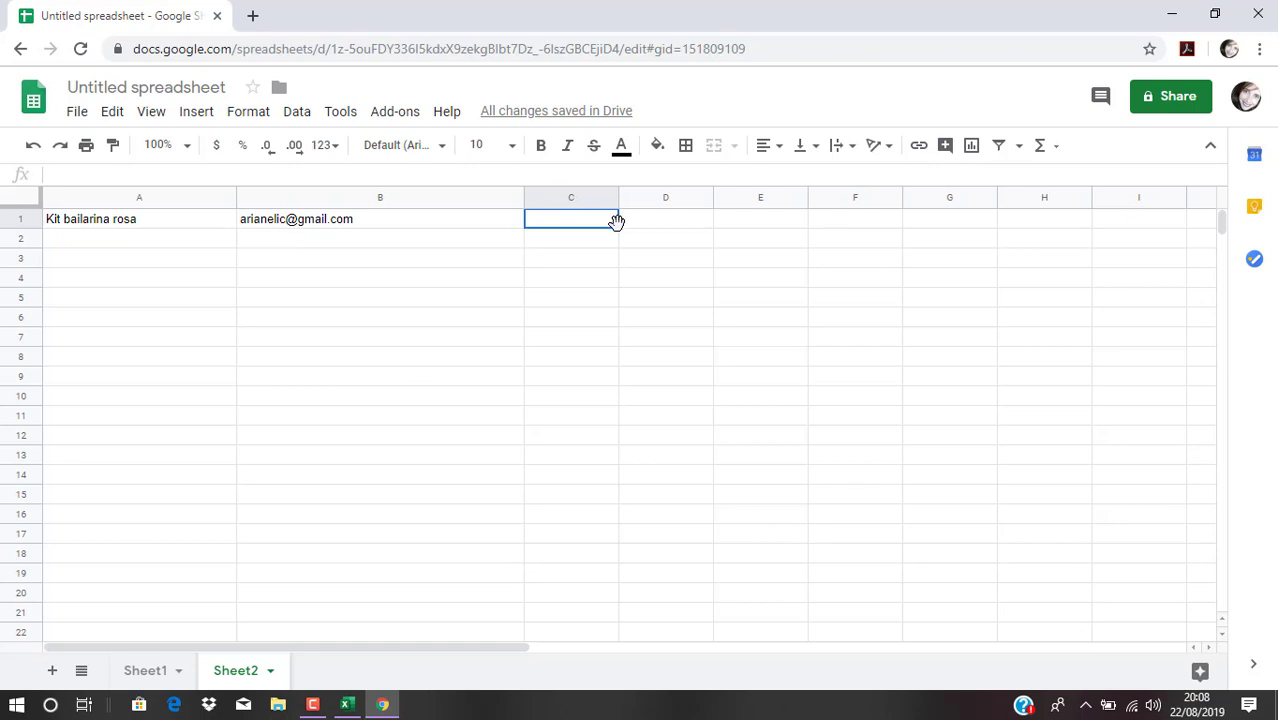
pyautogui.moveTo(619, 194); pyautogui.dragTo(718, 194)
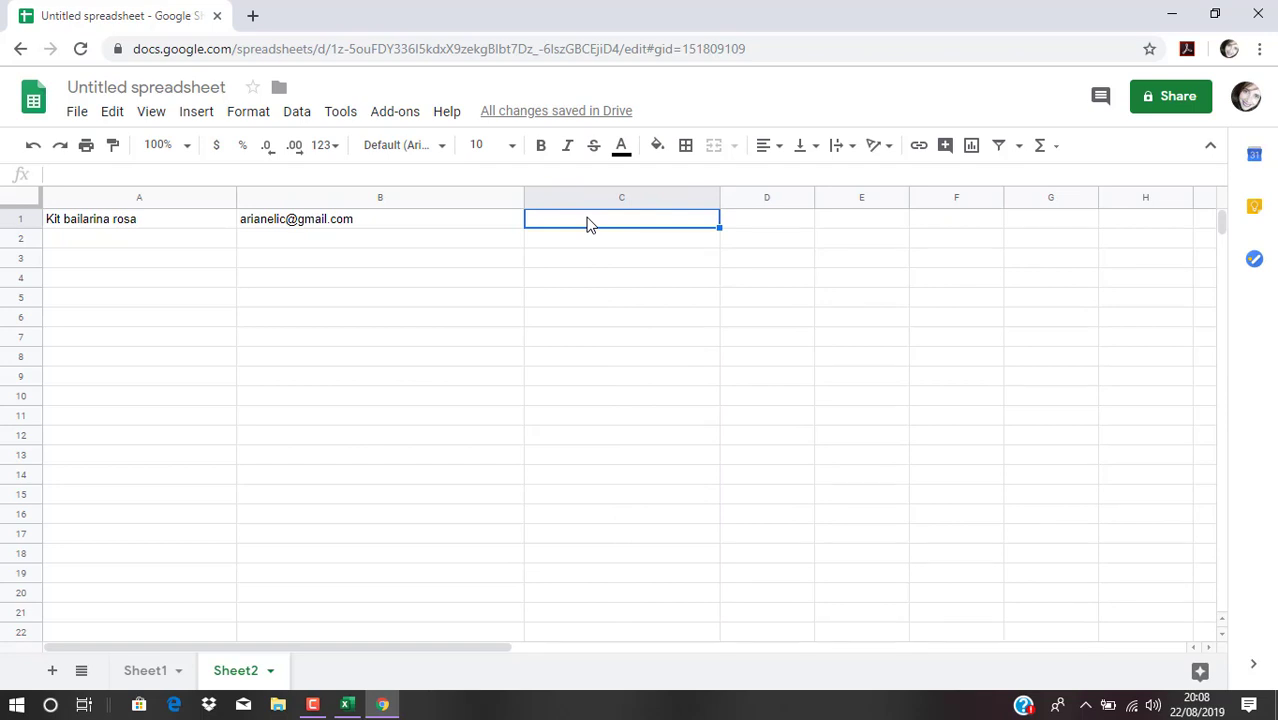
# Enter 'Pasta bailarina' in C1, then clear the stray 'Drive' entry so D1 stays empty
pyautogui.write('P')
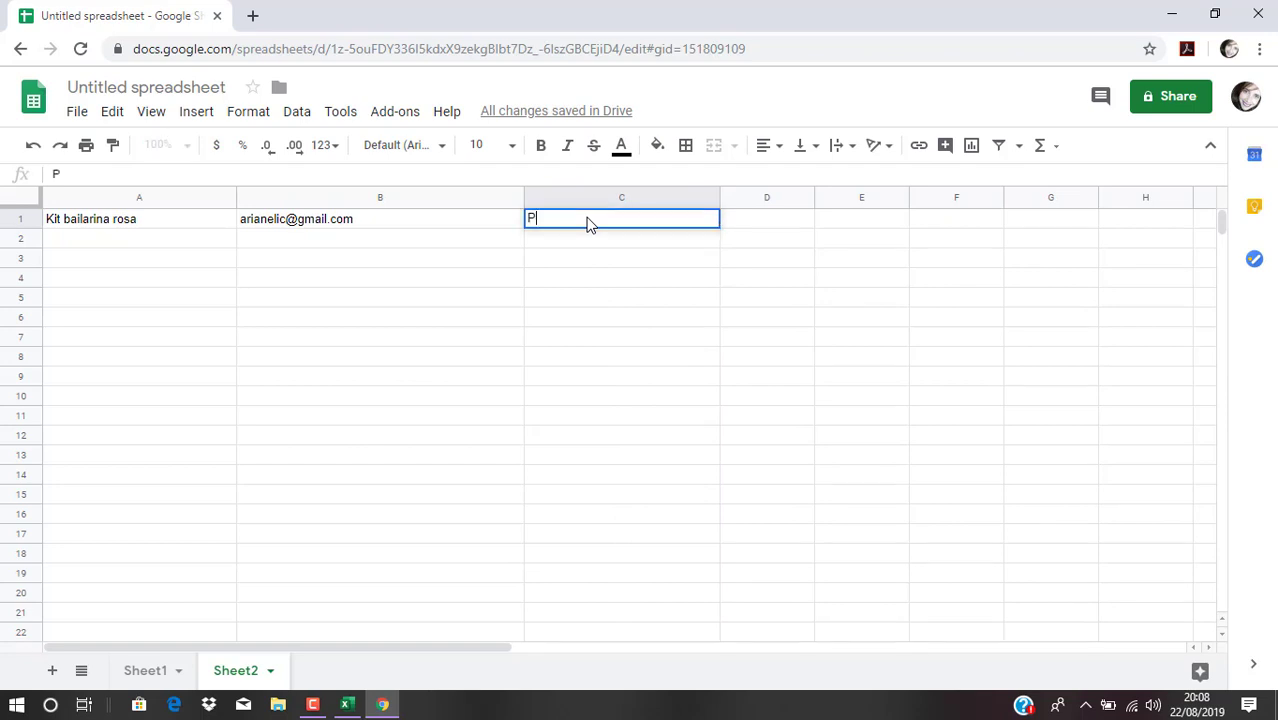
pyautogui.write('asta bailarina')
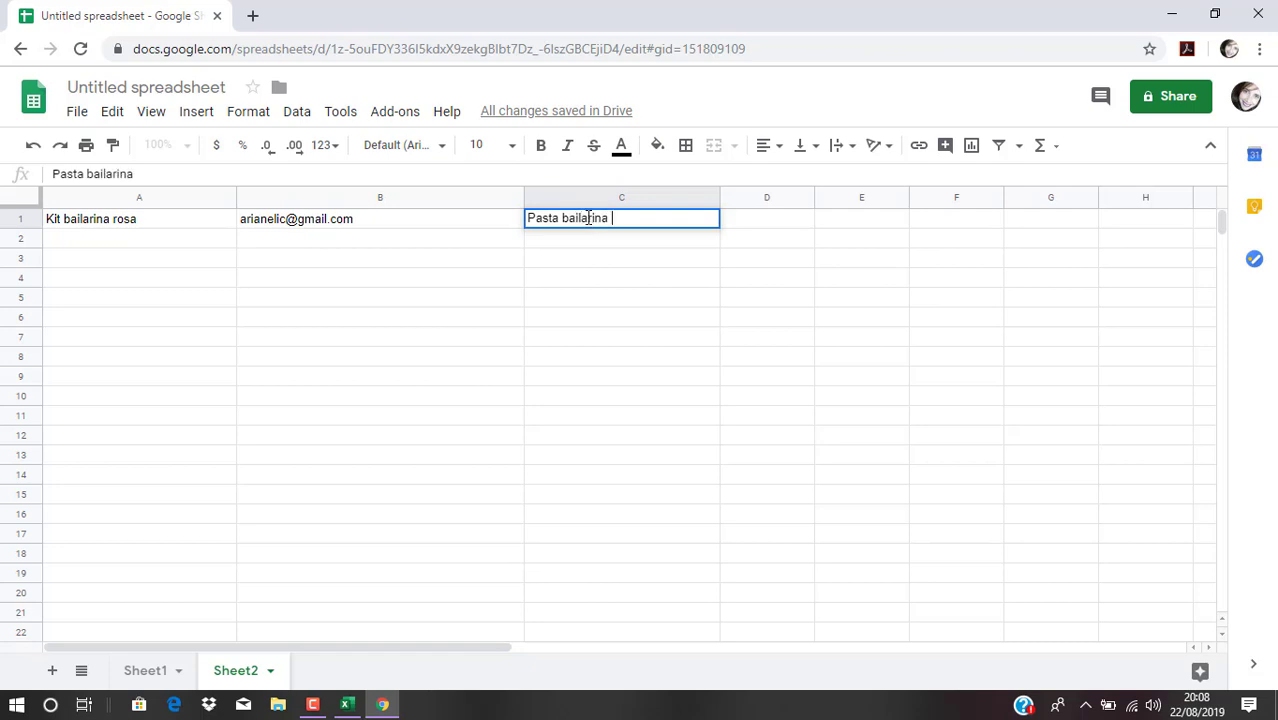
pyautogui.click(788, 223)
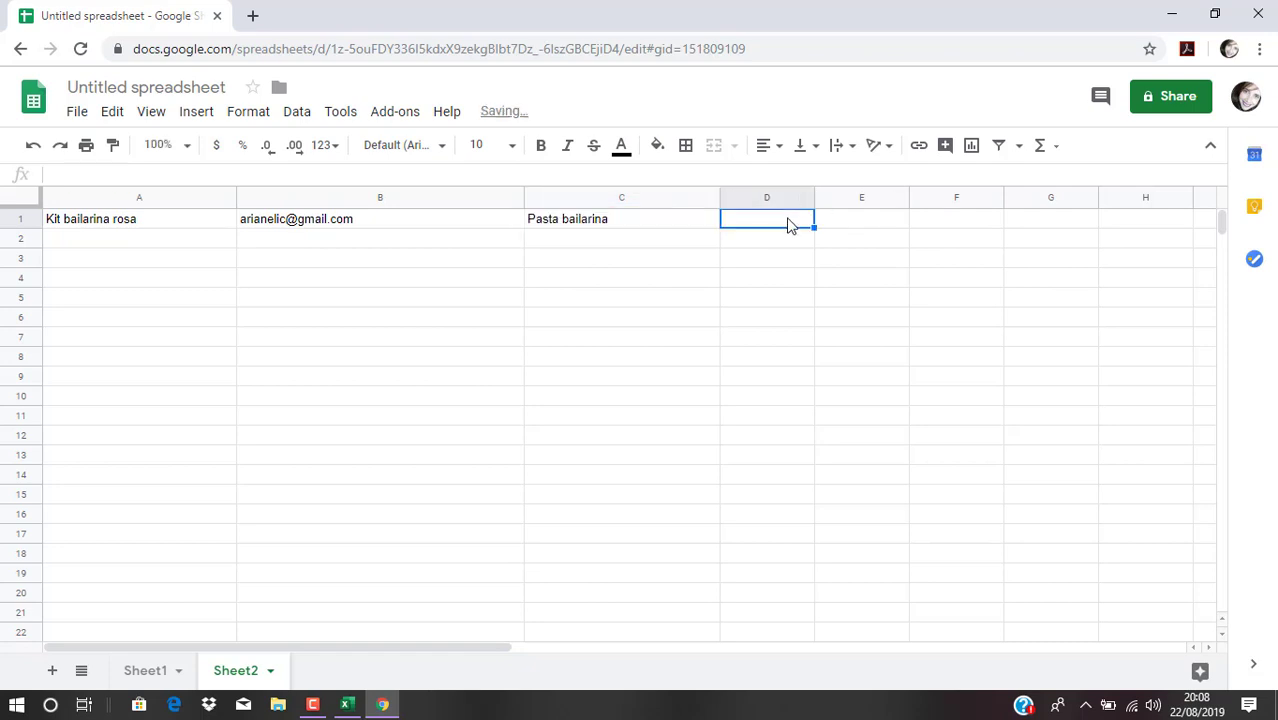
pyautogui.write('Drive')
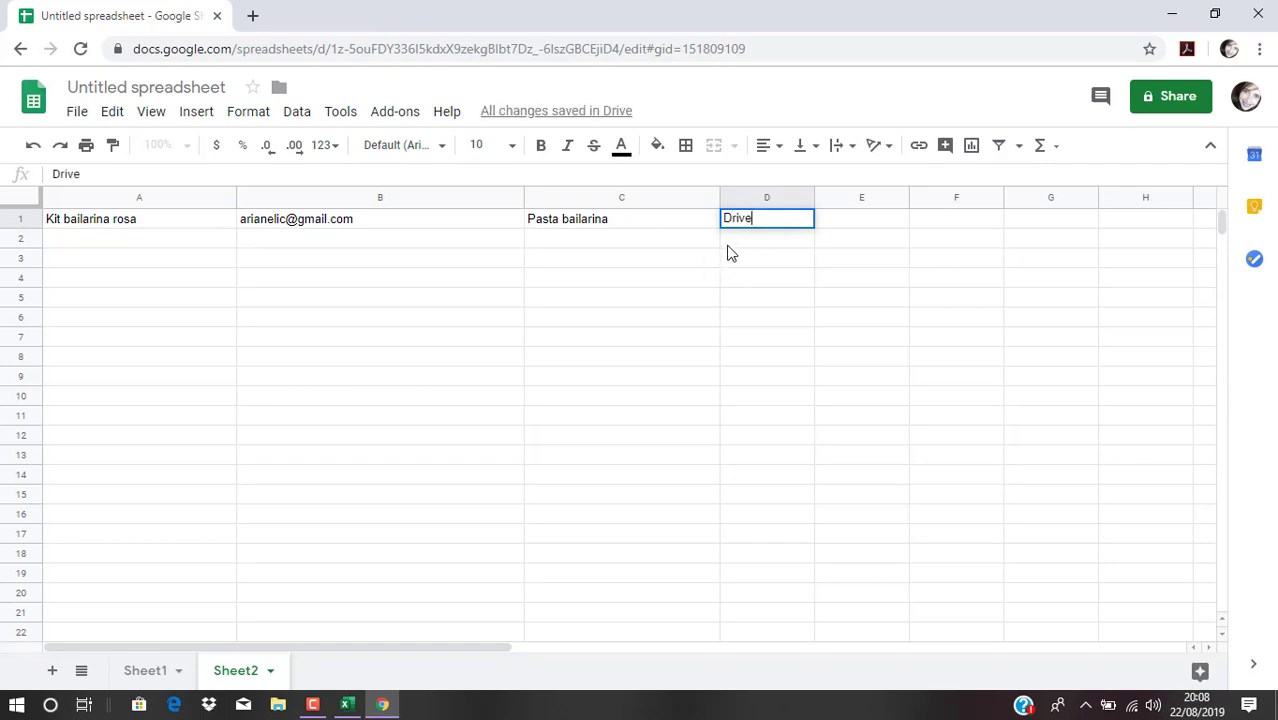
pyautogui.click(727, 244)
pyautogui.click(633, 246)
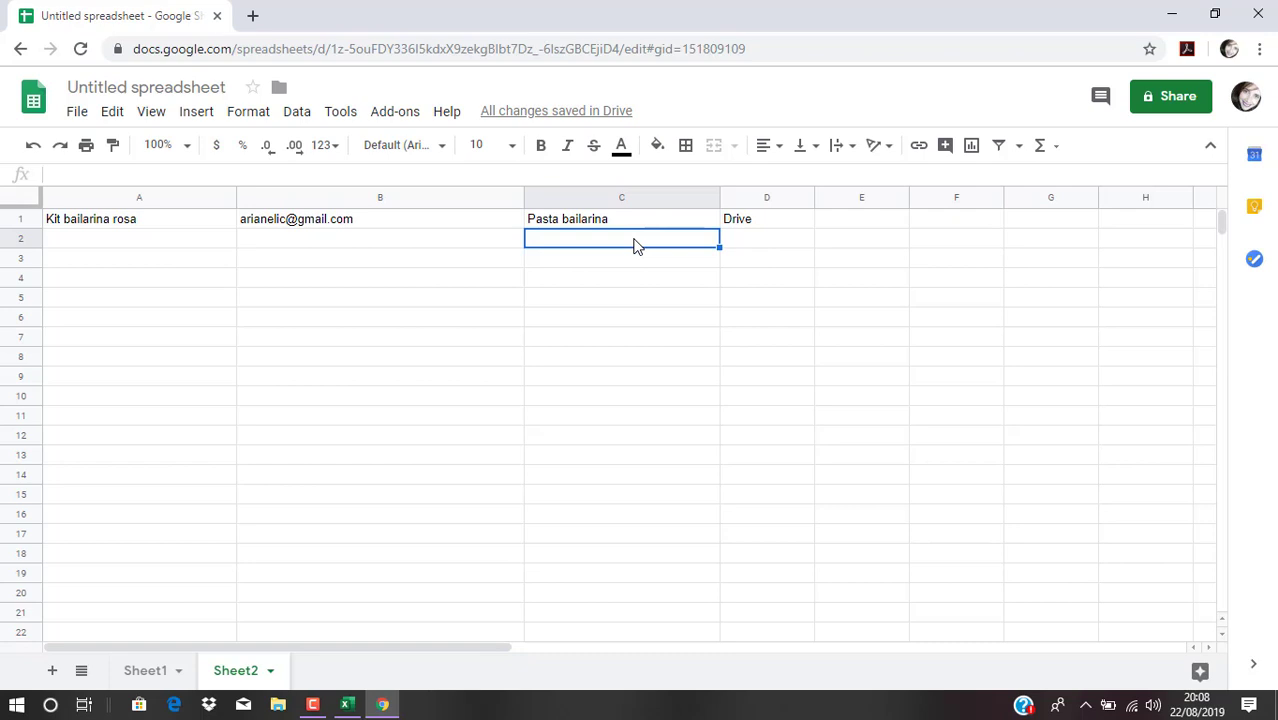
pyautogui.click(770, 219)
pyautogui.press('Delete')
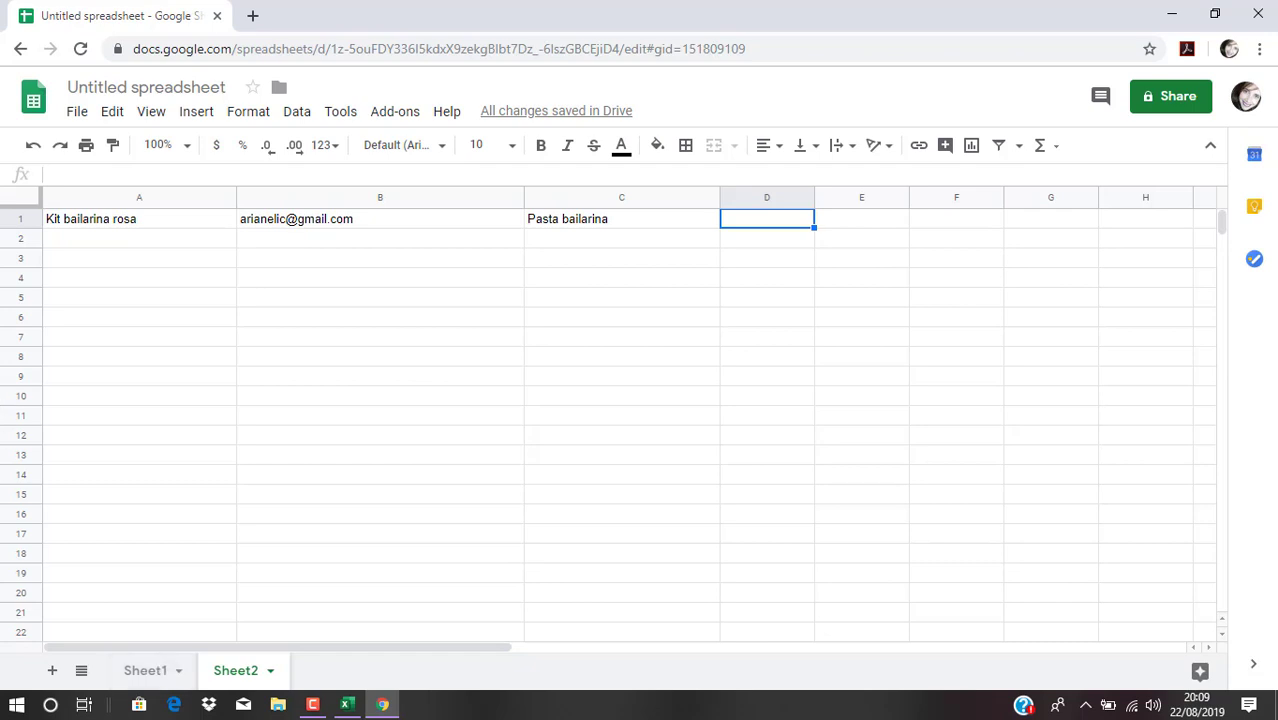
# Replace the 'Untitled spreadsheet' title with 'Coletiva Silhouette Com Carinho'
pyautogui.click(177, 88)
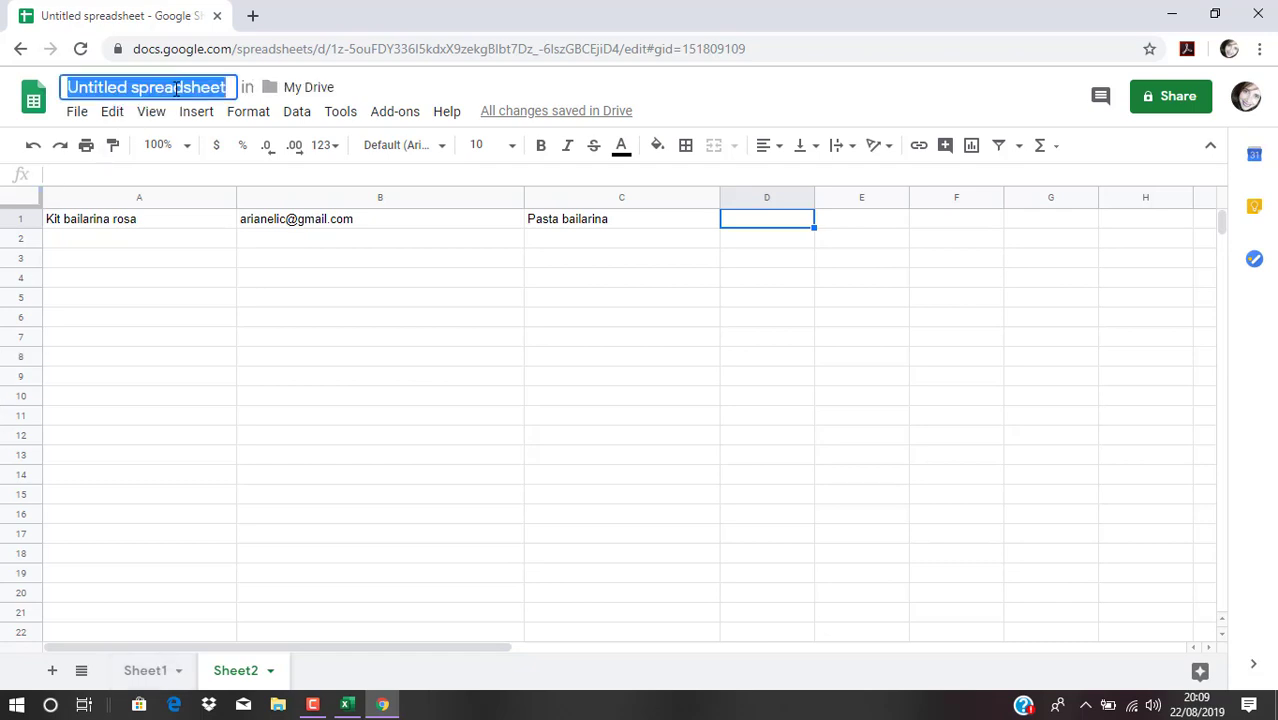
pyautogui.press('BackSpace')
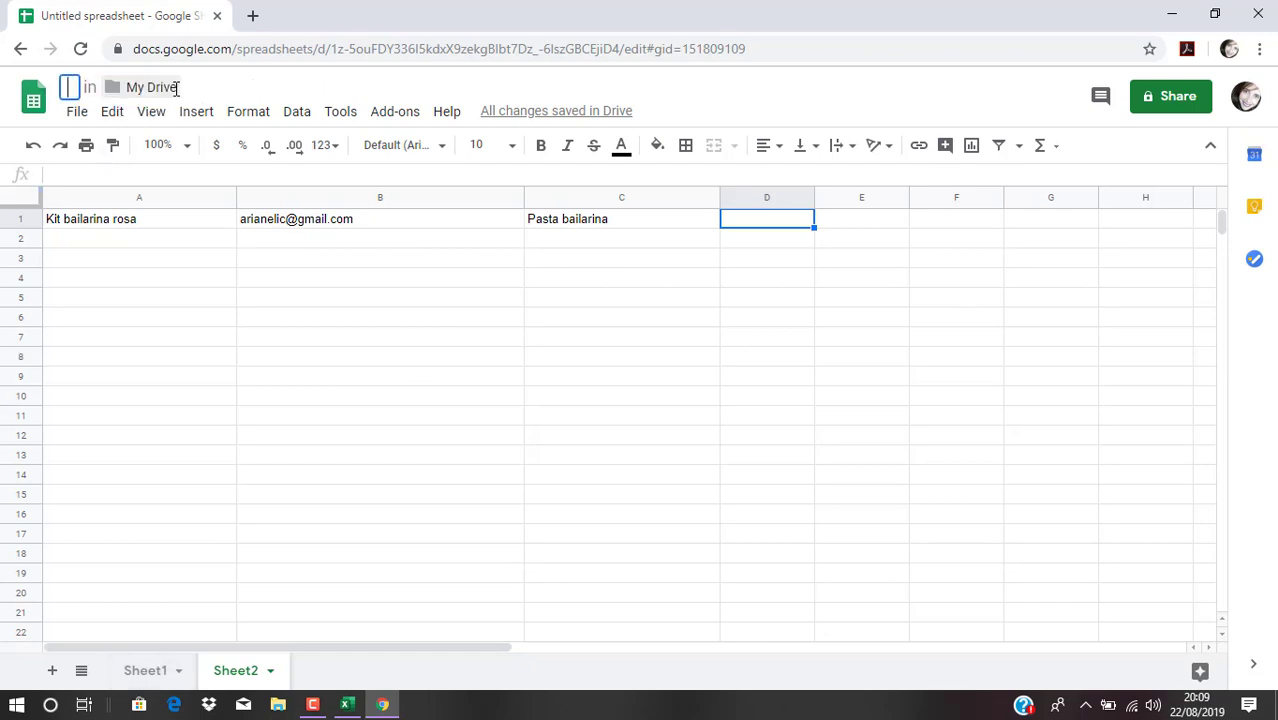
pyautogui.write('Col')
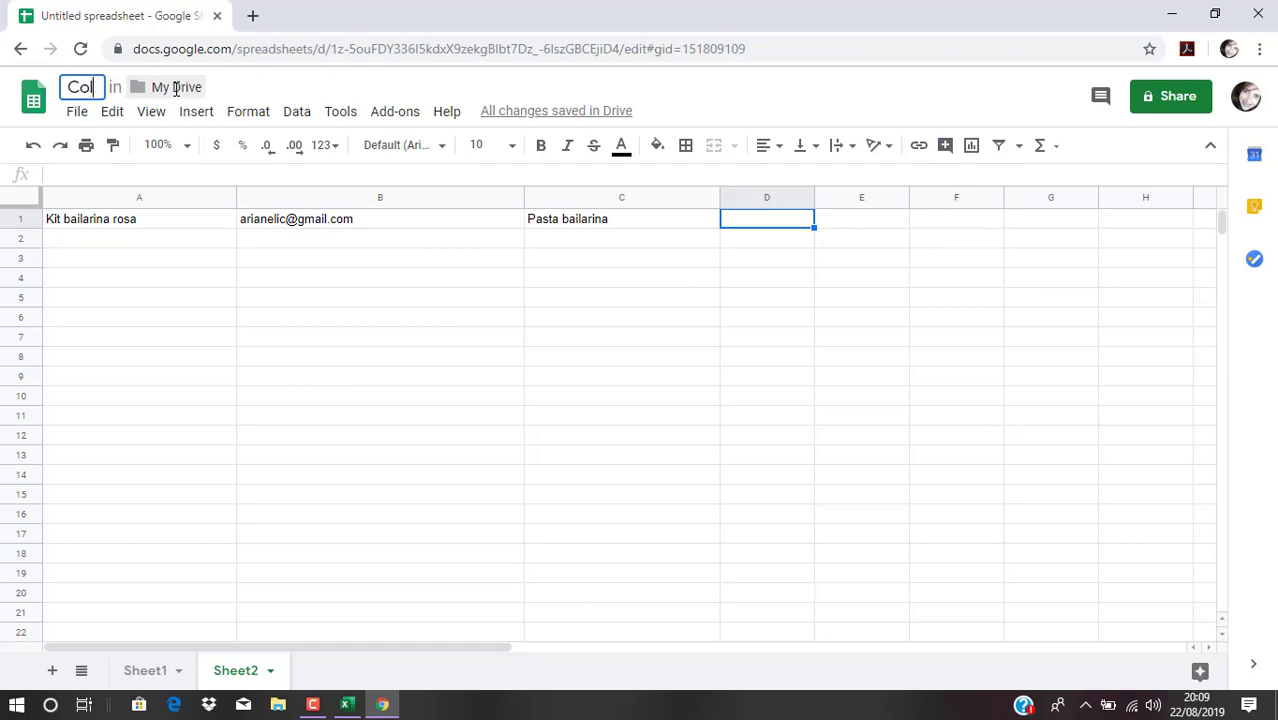
pyautogui.write('etiva ')
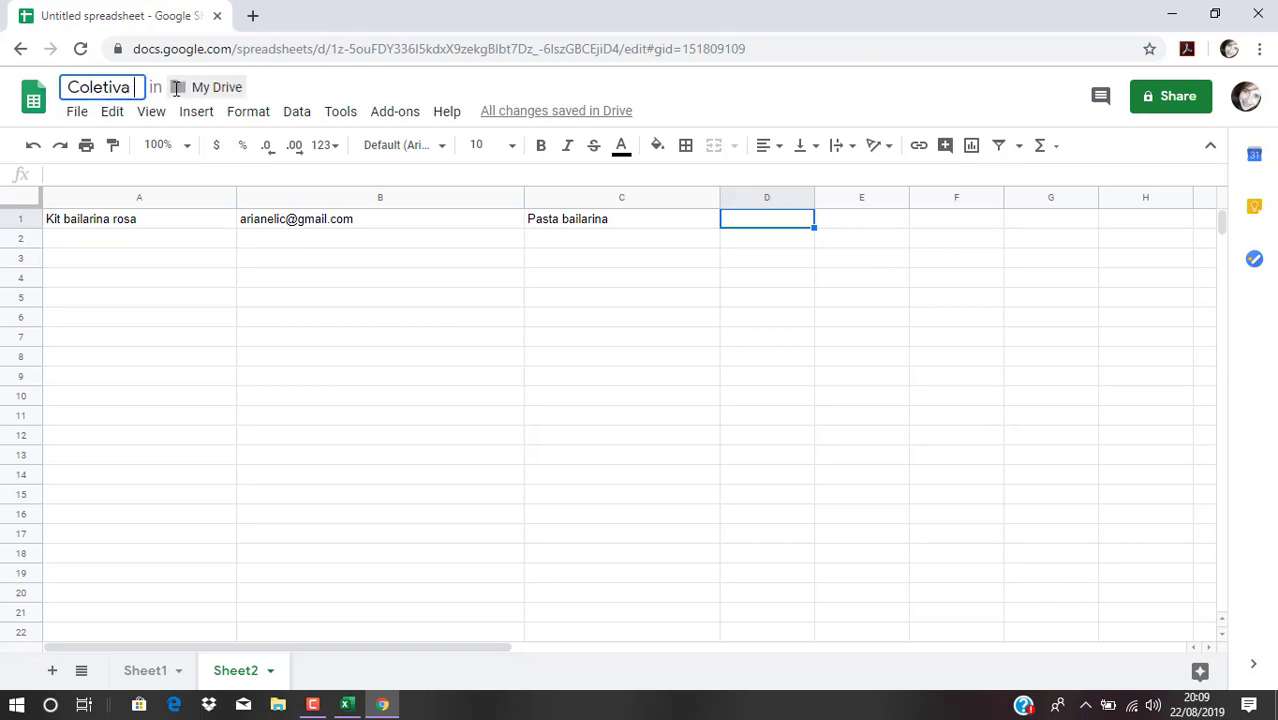
pyautogui.write('Silhouet')
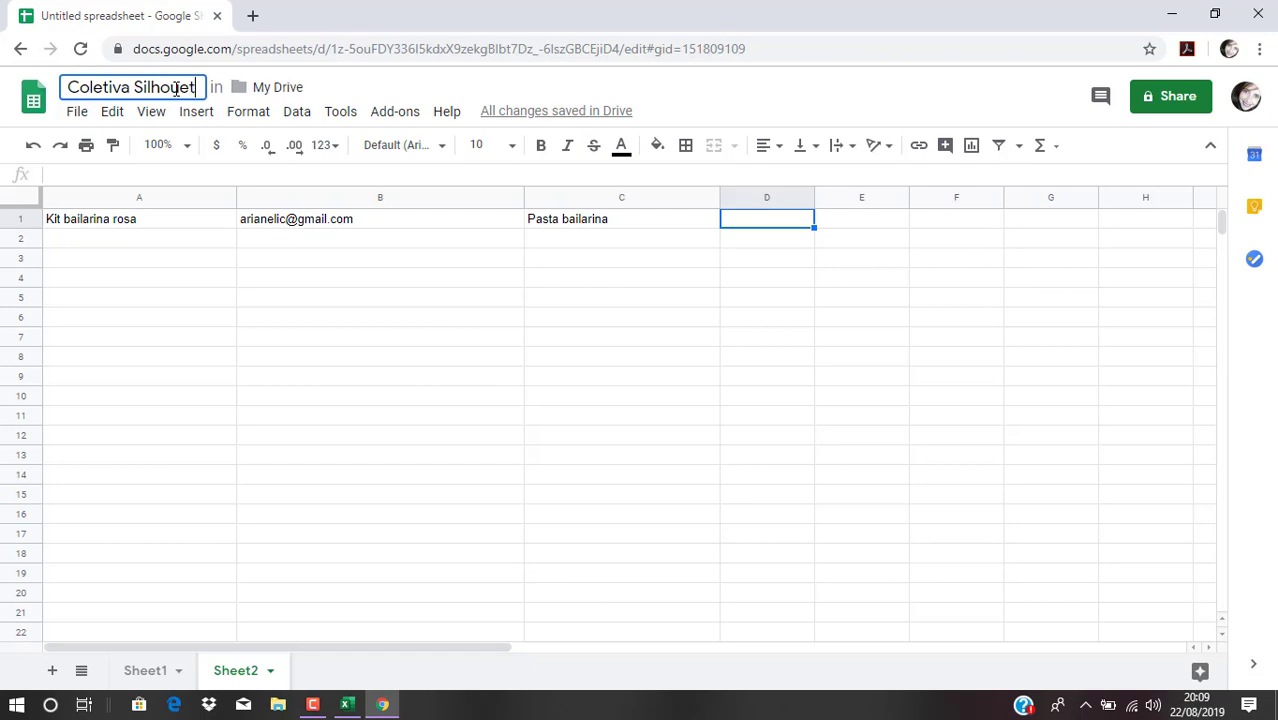
pyautogui.write('te Com ')
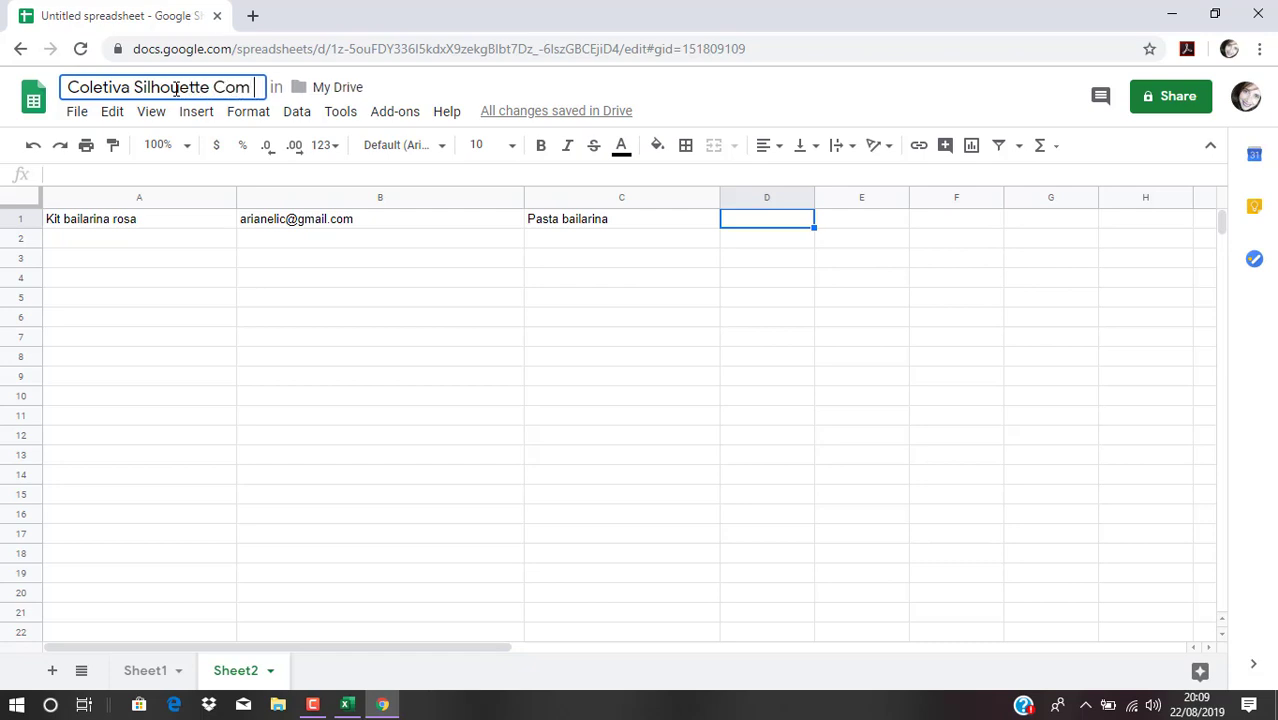
pyautogui.write('Carinho')
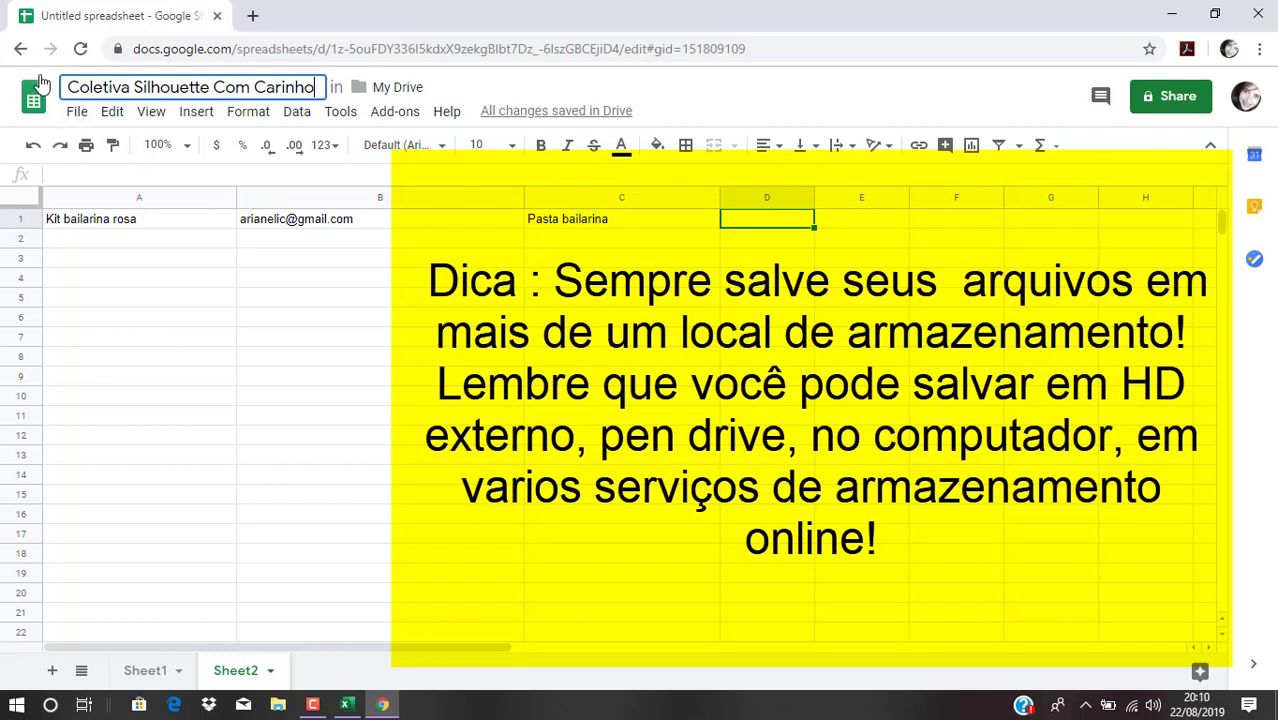
# Go back to the Sheets home page, switch to Google Docs, and create a Blank document
pyautogui.click(20, 52)
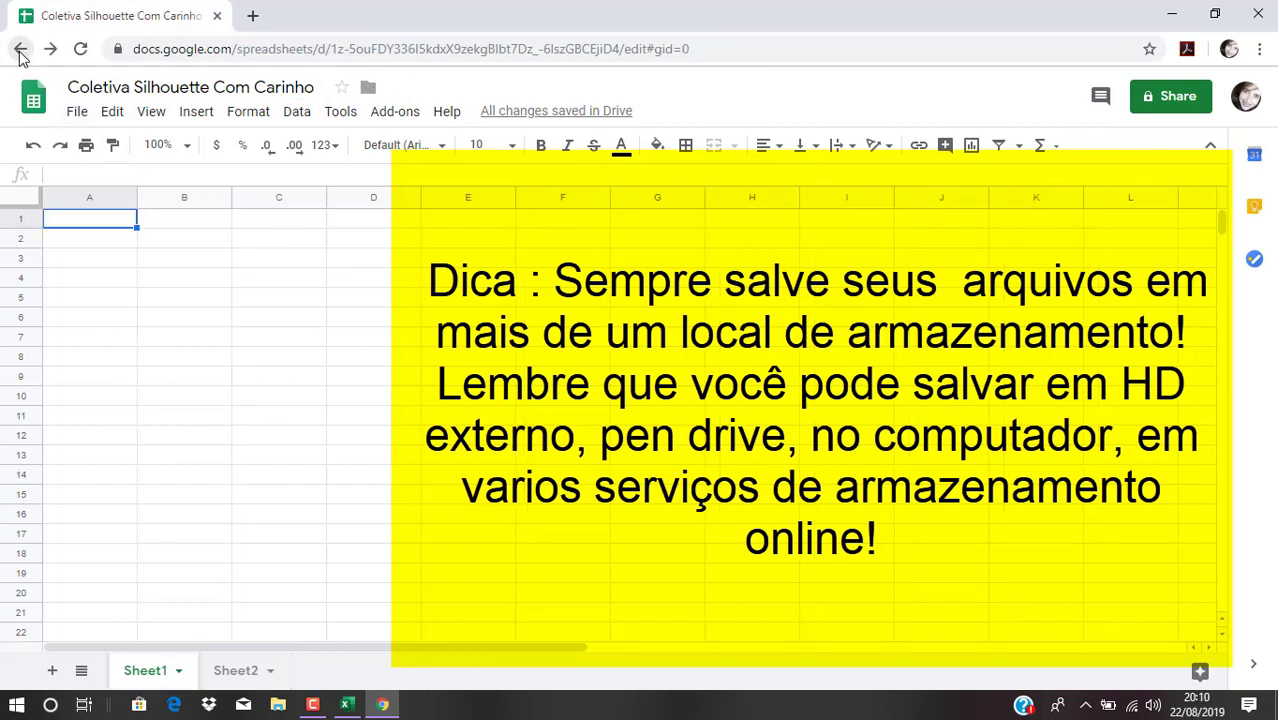
pyautogui.click(20, 50)
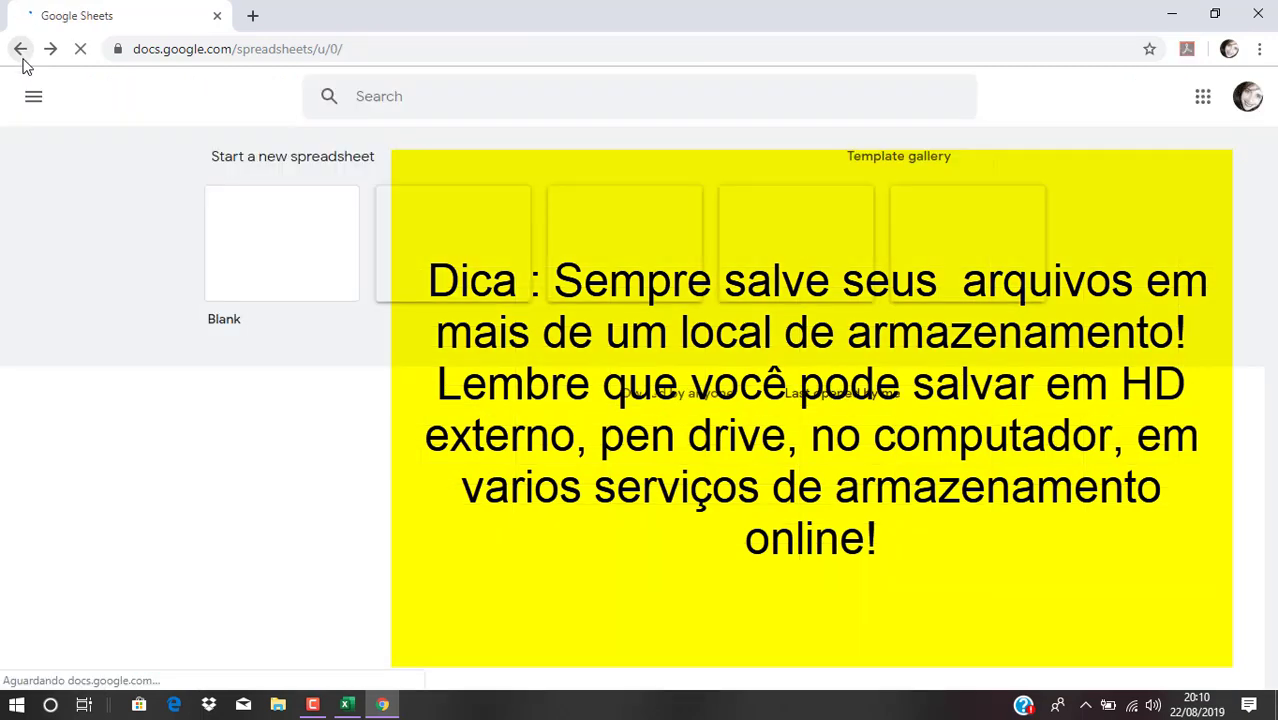
pyautogui.click(33, 97)
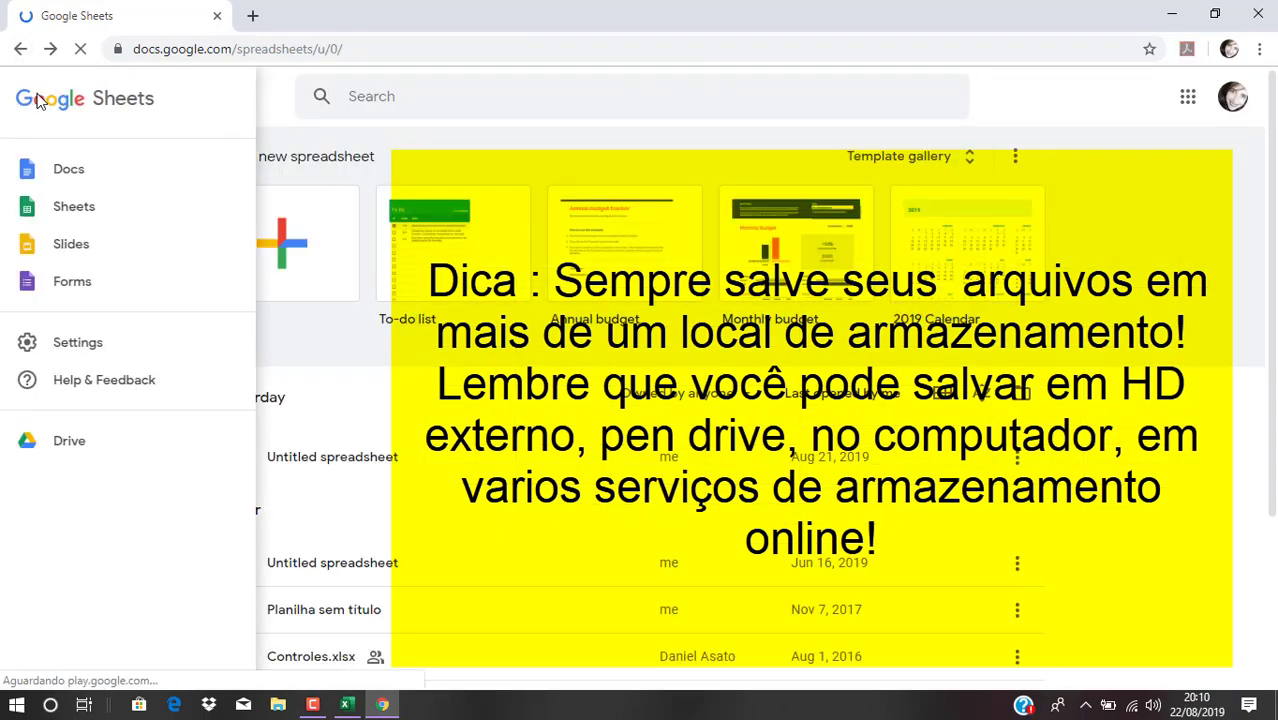
pyautogui.click(78, 177)
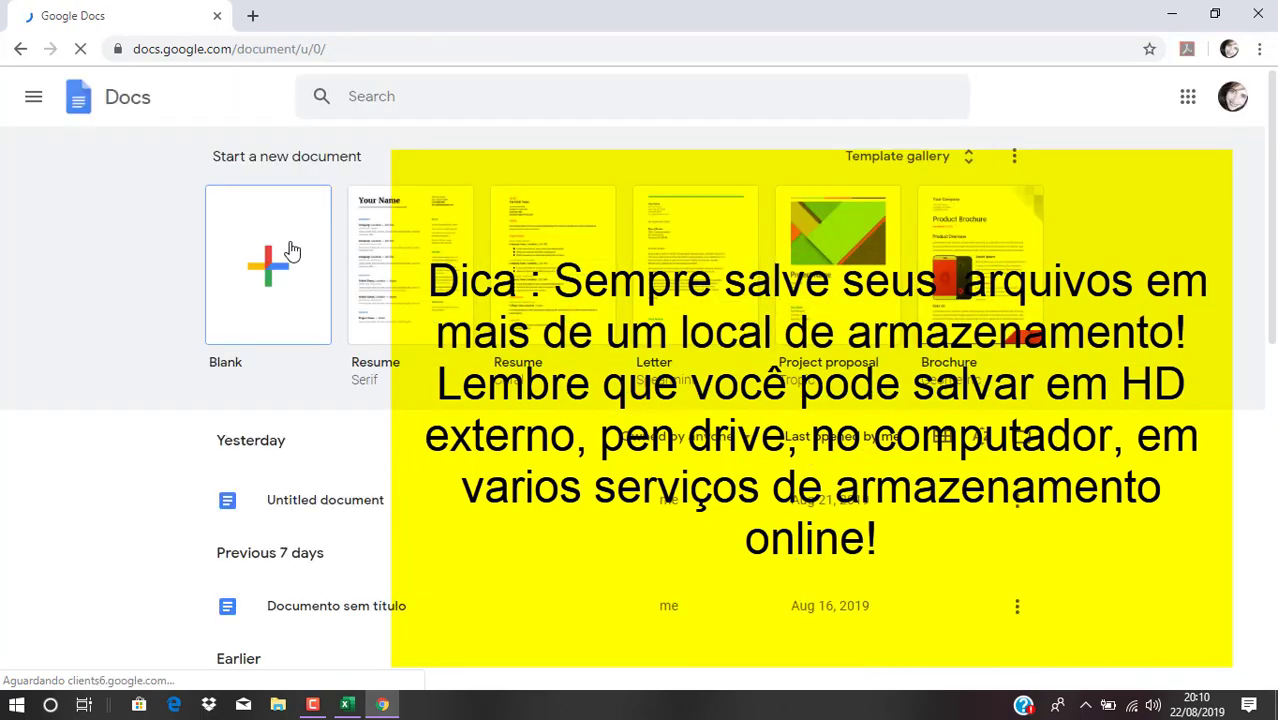
pyautogui.click(288, 250)
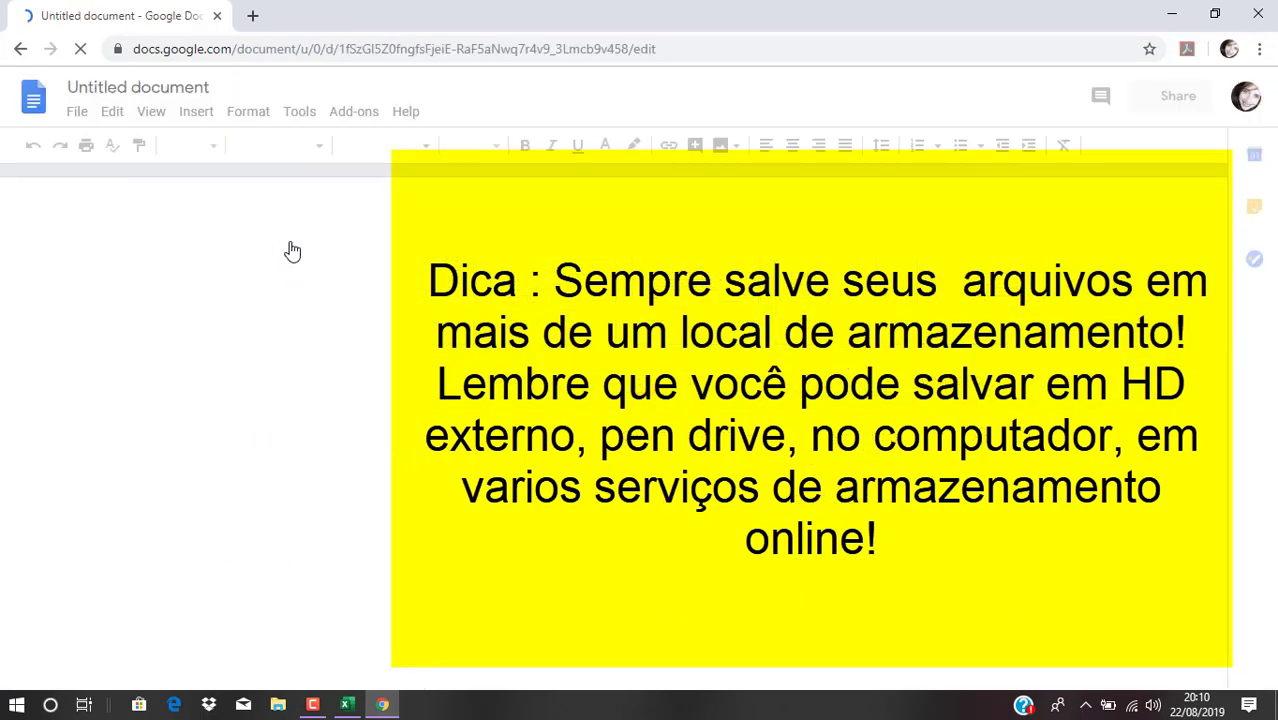